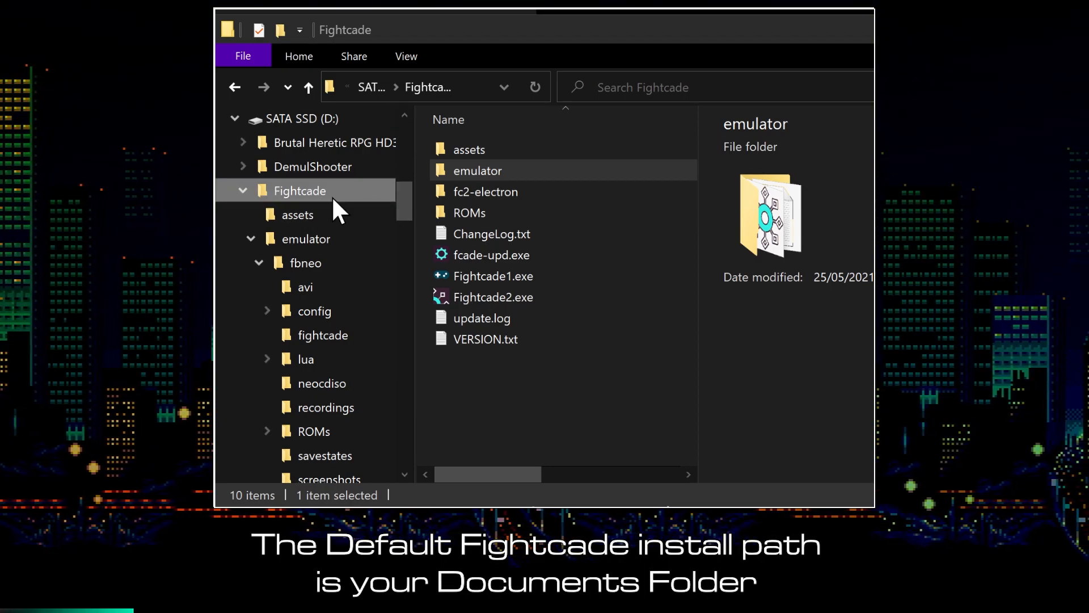
Step: Open the emulator\fbneo\ui folder inside the Fightcade installation and select background.png
left_click(477, 170)
double_click(478, 170)
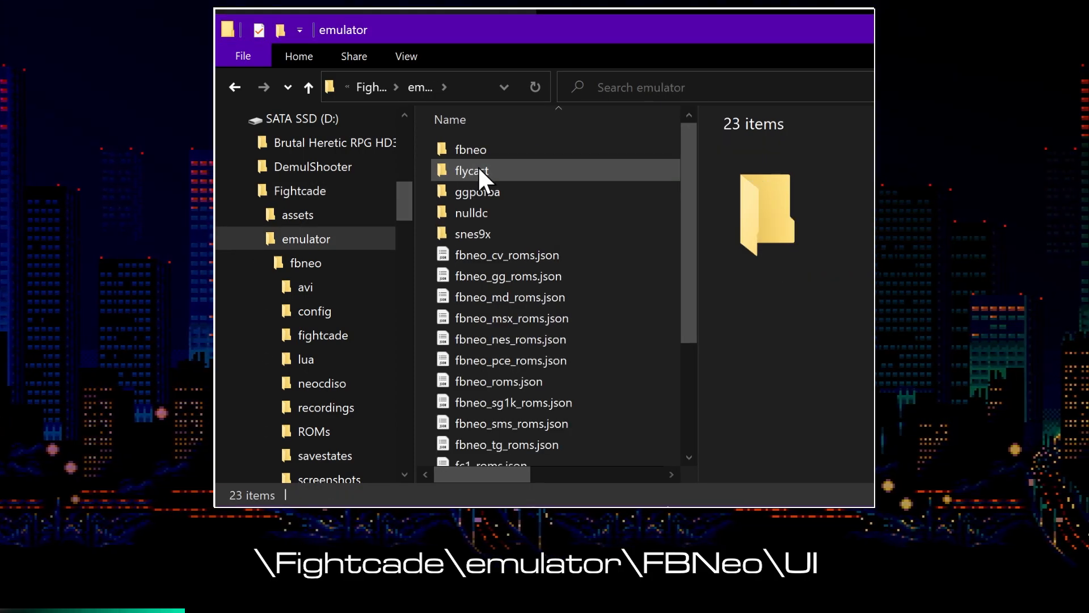
double_click(478, 148)
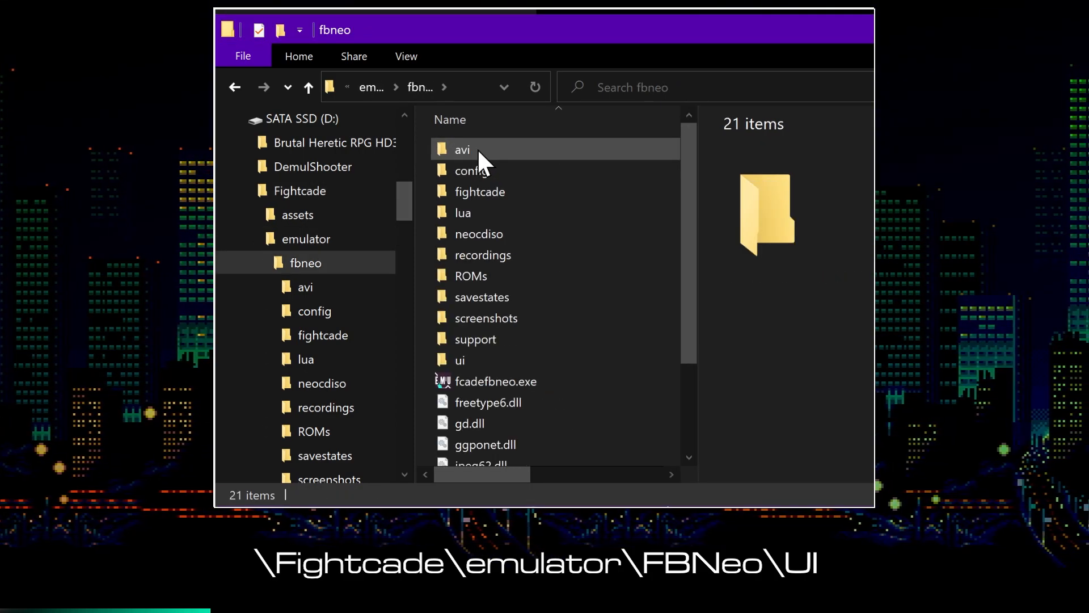
double_click(485, 360)
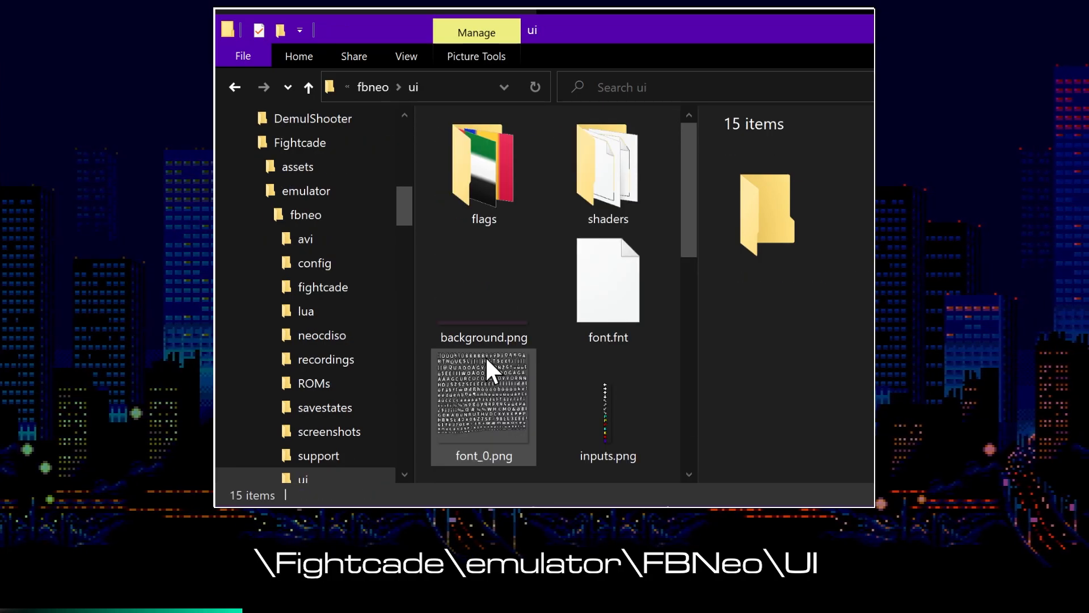
left_click(479, 310)
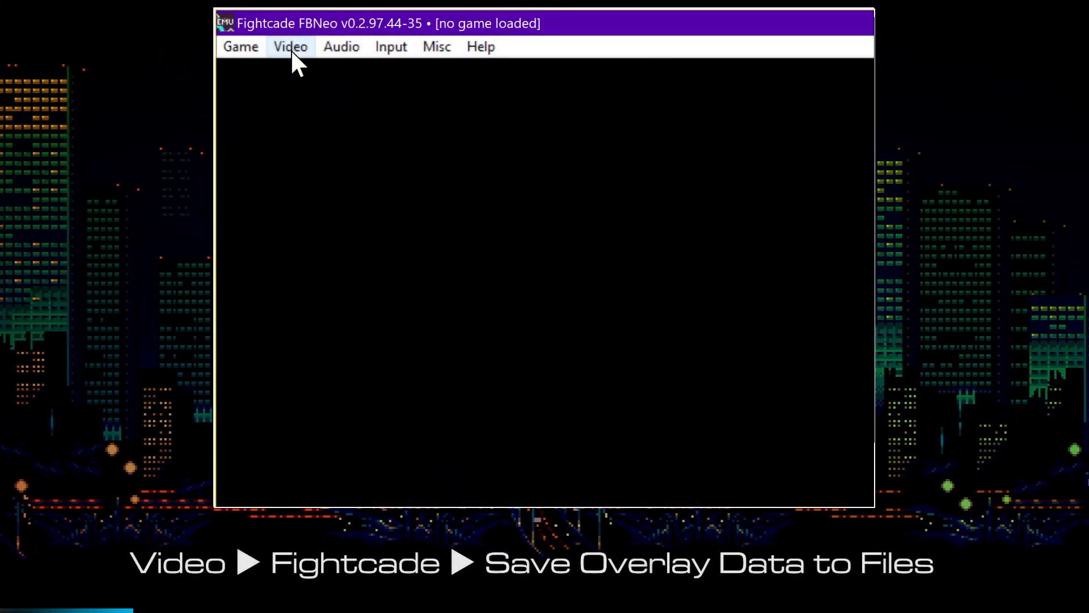
Step: In Fightcade FBNeo, enable the Fightcade video option that saves overlay data to files
left_click(291, 48)
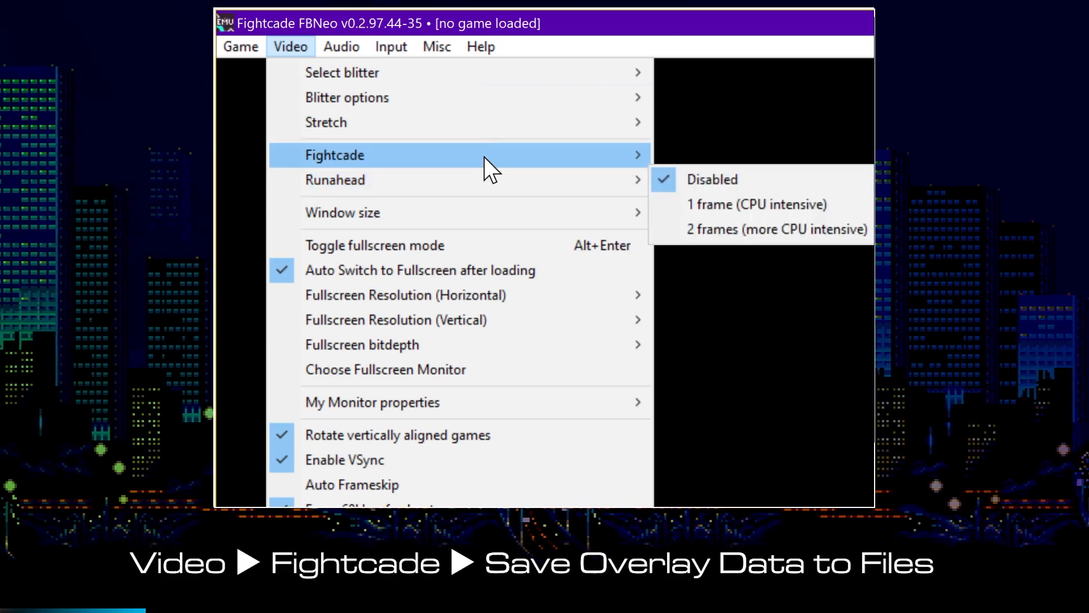
mouse_move(484, 158)
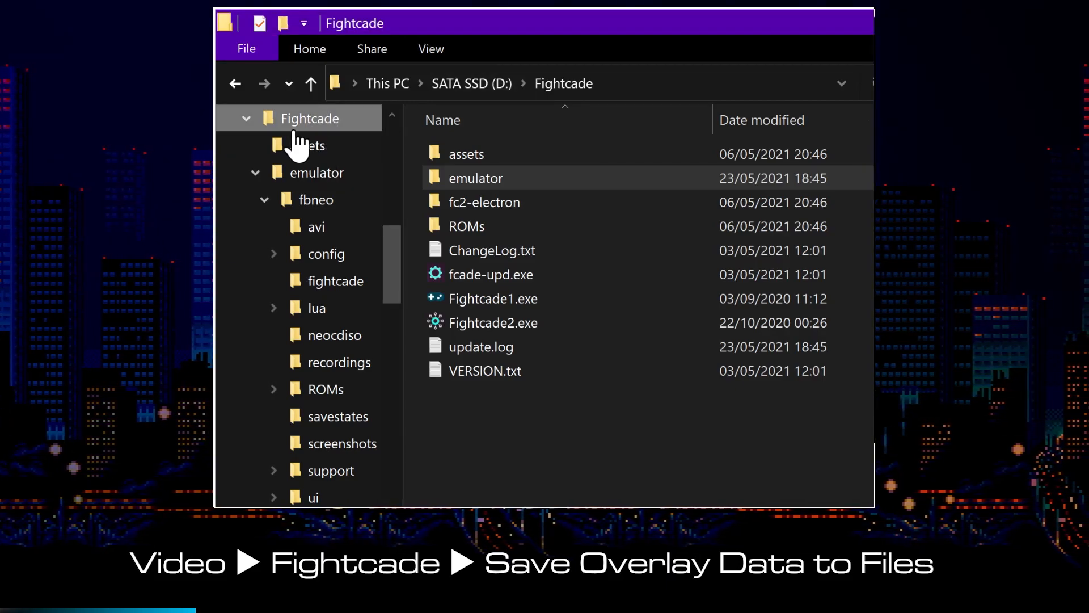
Step: In File Explorer, open the emulator\fbneo\fightcade folder inside the Fightcade installation
double_click(485, 178)
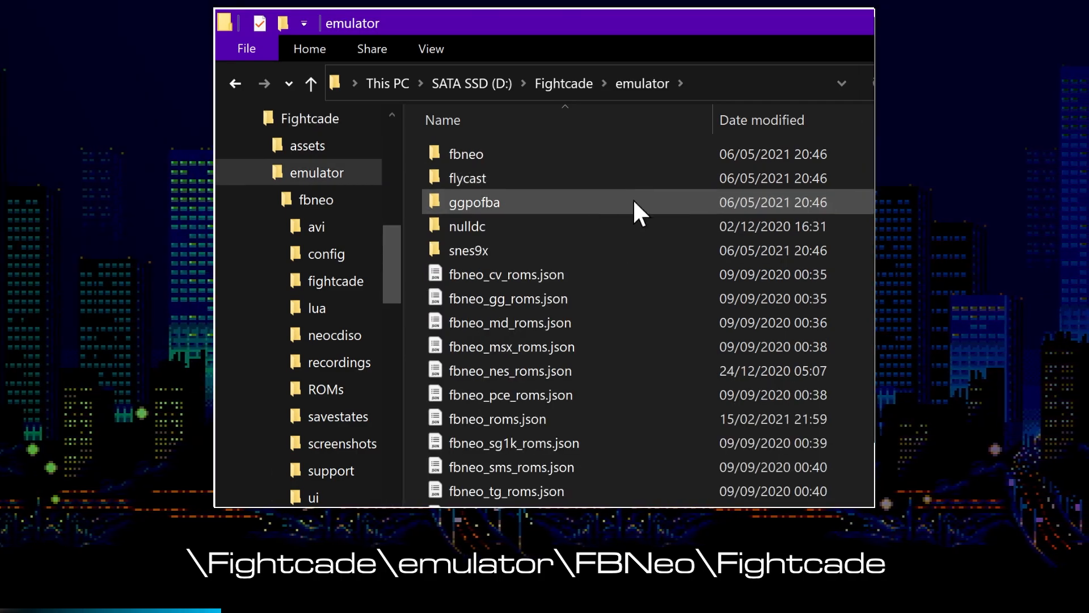
double_click(622, 154)
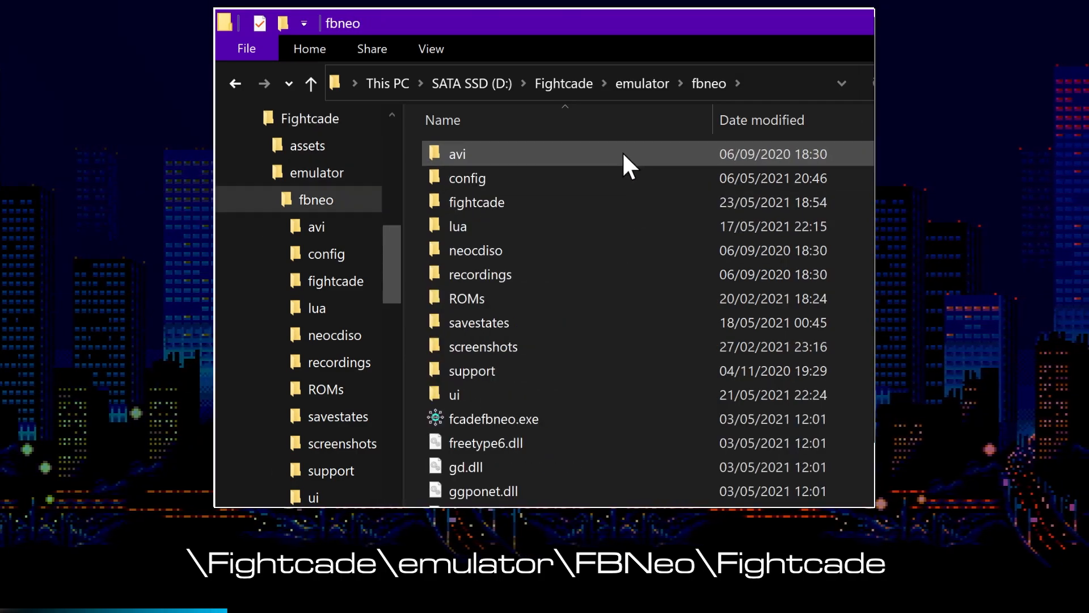
double_click(519, 203)
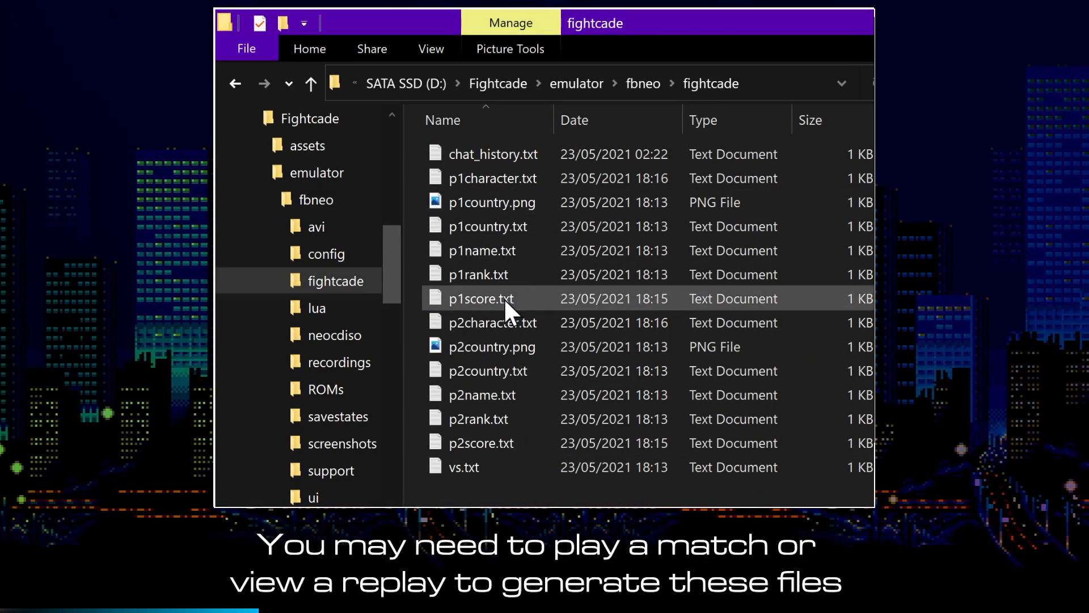
Step: View the contents of p1character.txt and the flag image p1country.png
double_click(474, 178)
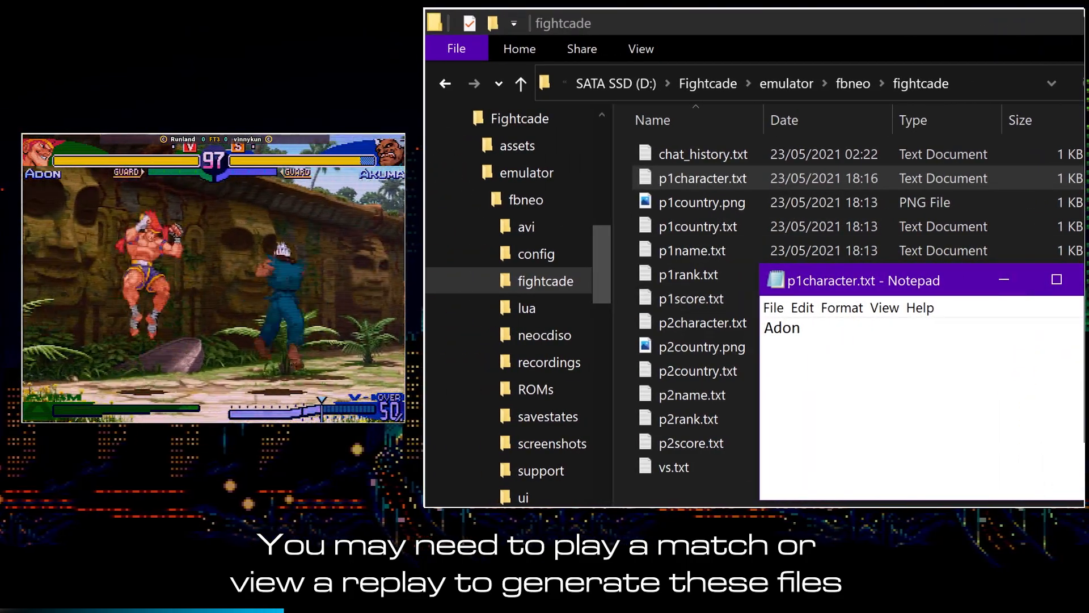
left_click(731, 203)
double_click(744, 197)
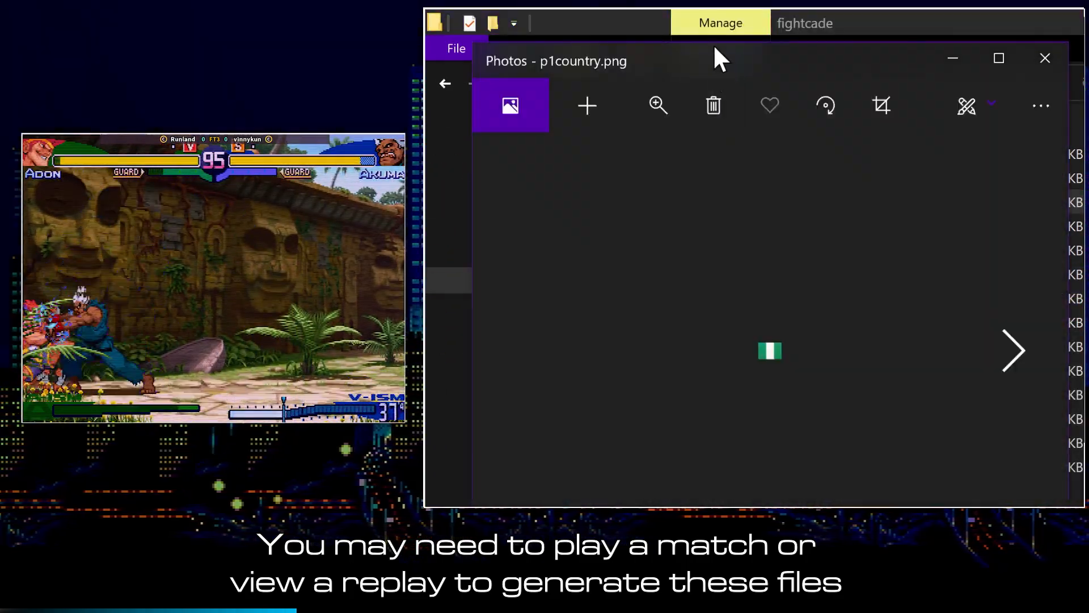
left_click(1065, 62)
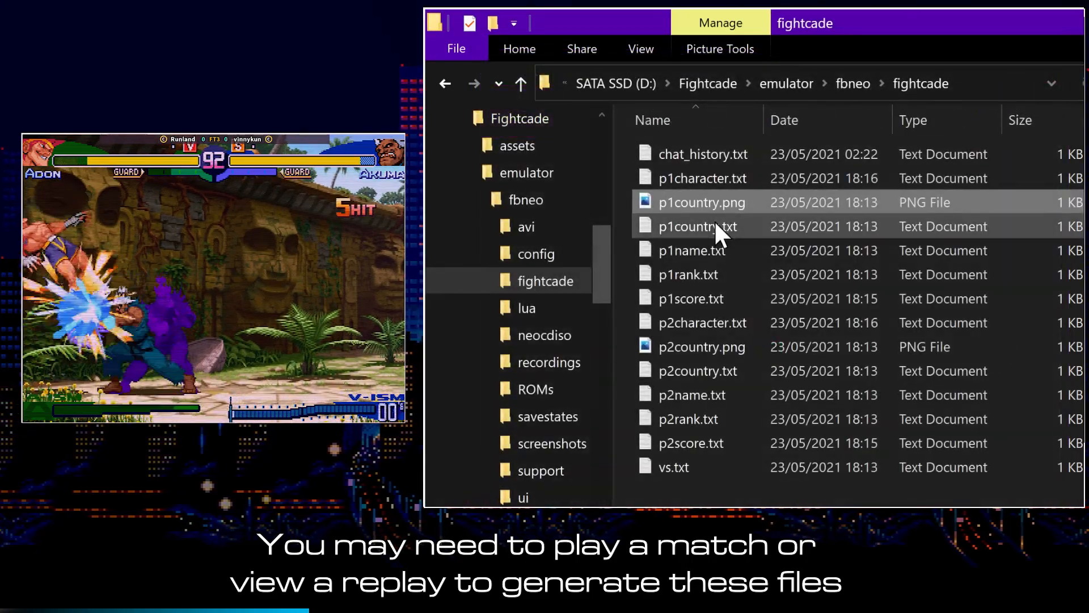
Step: Check the contents of p1country.txt, p1name.txt, p1rank.txt and p1score.txt, closing each file after reading it
double_click(714, 221)
left_click(714, 227)
double_click(749, 250)
left_click(936, 249)
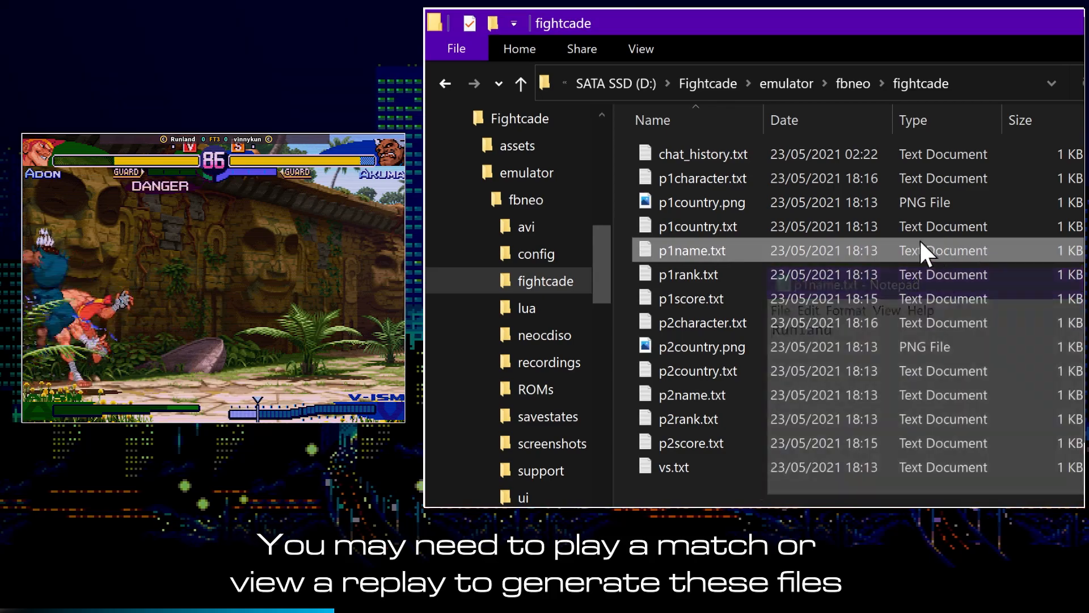
double_click(809, 276)
left_click(709, 275)
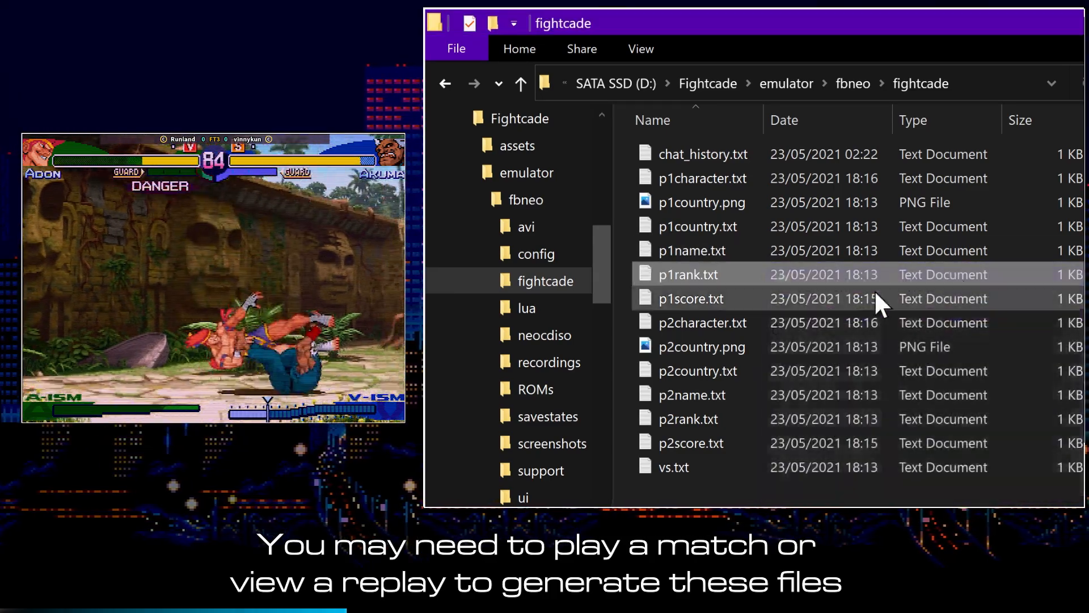
double_click(834, 300)
left_click(709, 299)
Step: View player 2's character and country files: p2character.txt, p2country.png and p2country.txt
double_click(773, 324)
left_click(709, 322)
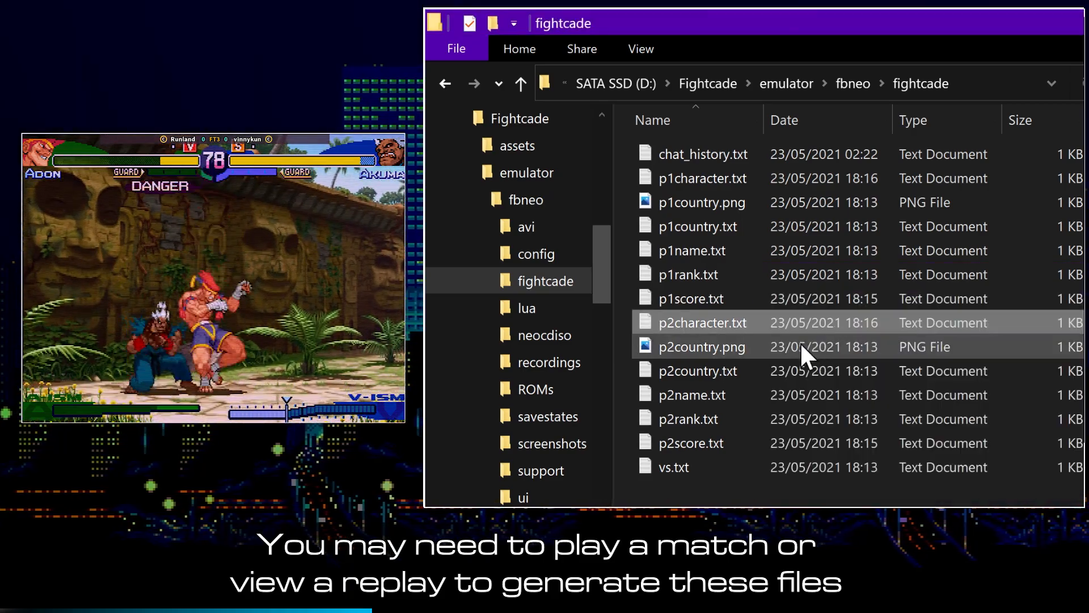
double_click(800, 345)
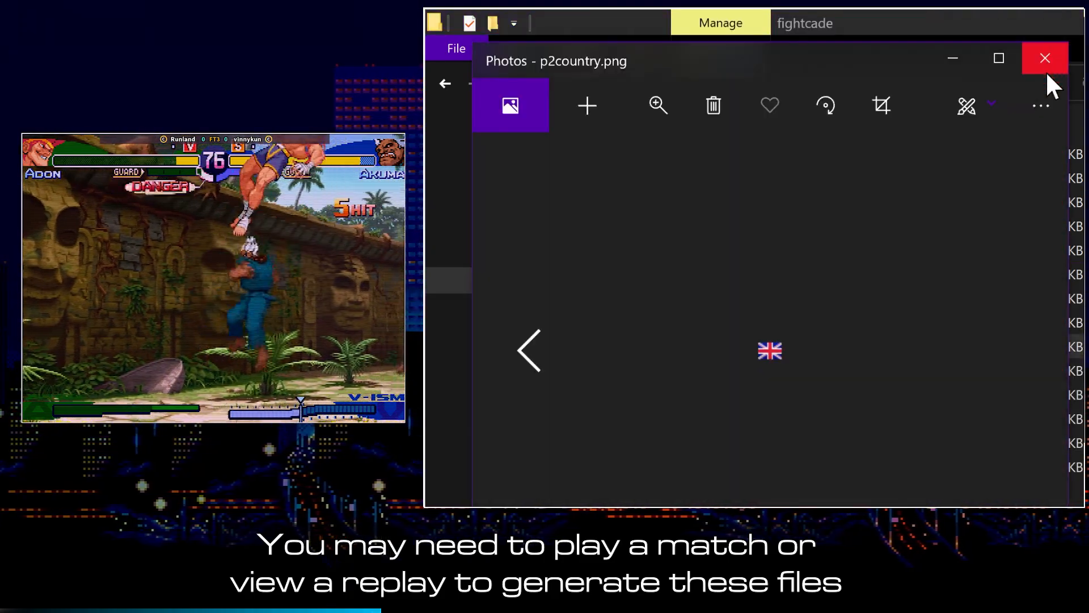
left_click(1046, 71)
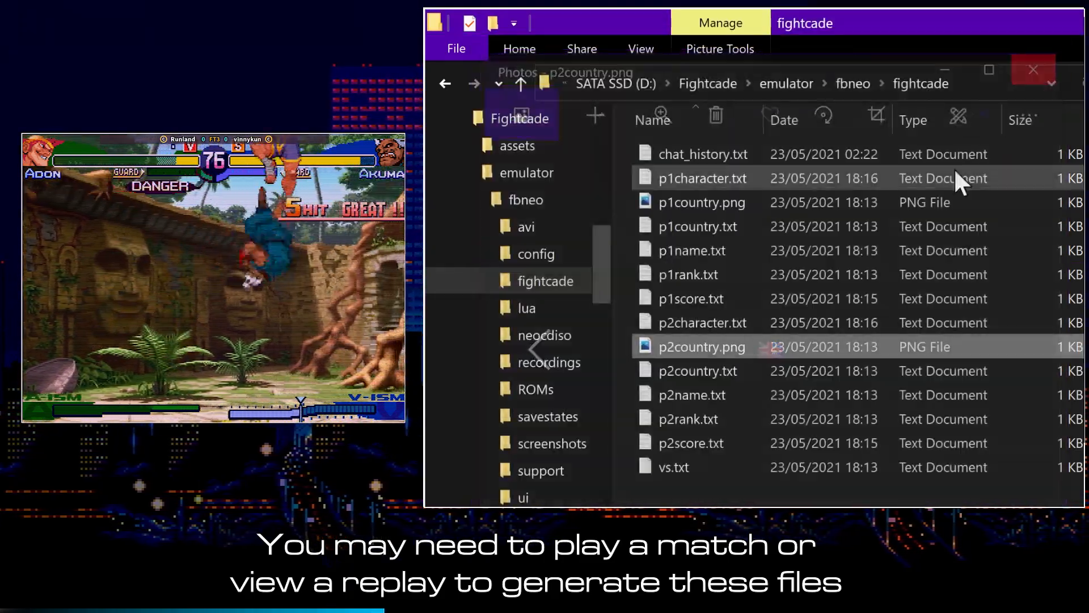
double_click(798, 368)
left_click(1086, 279)
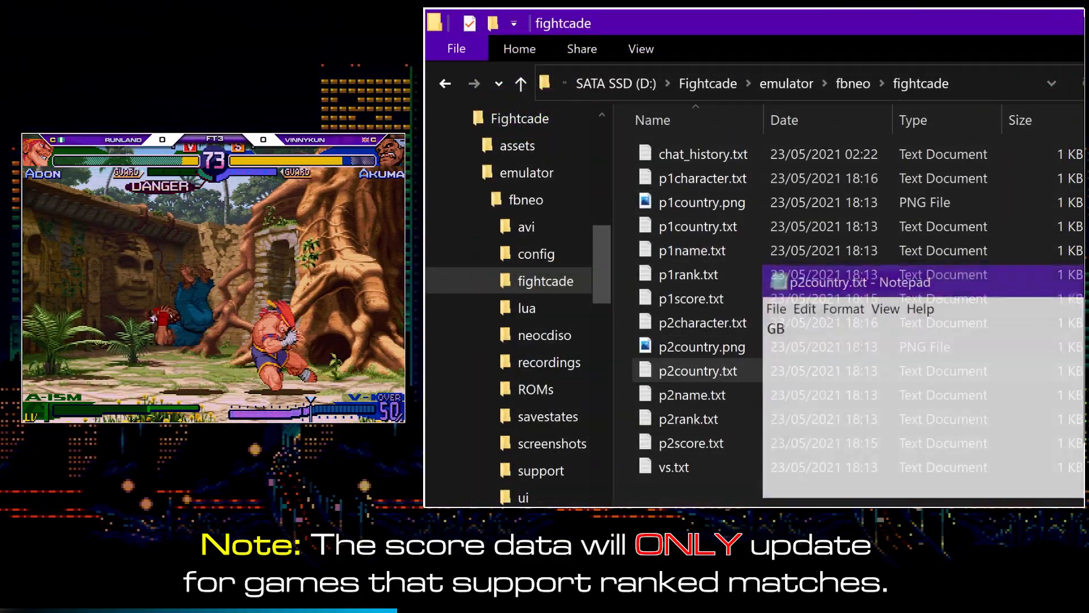
Step: Read p2name.txt, p2rank.txt, p2score.txt and vs.txt, closing each file after viewing it
double_click(837, 392)
left_click(1086, 279)
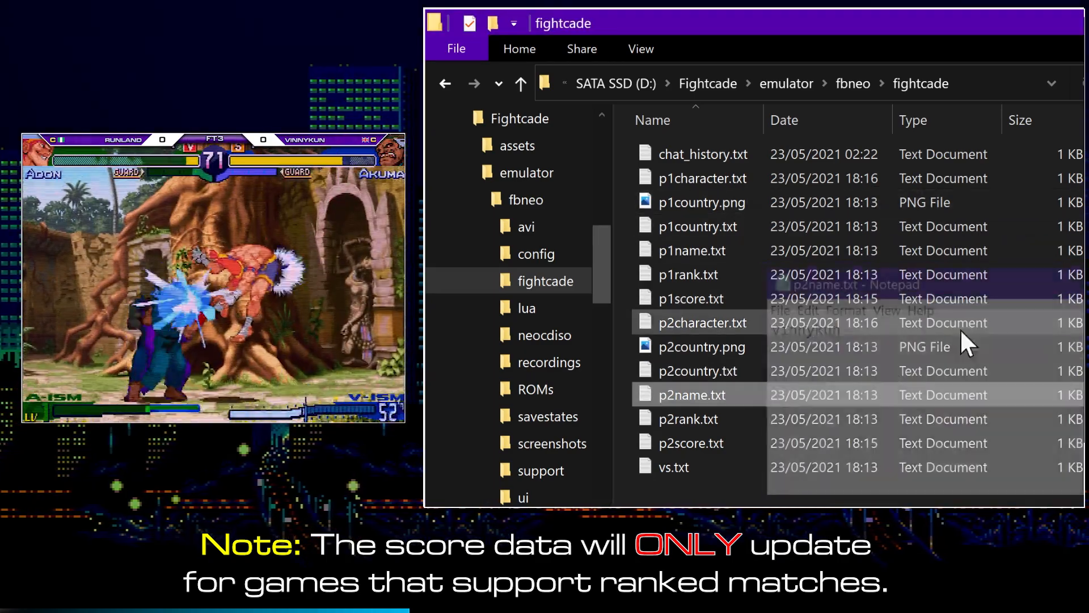
double_click(794, 417)
left_click(1086, 279)
double_click(767, 445)
left_click(1086, 279)
double_click(787, 470)
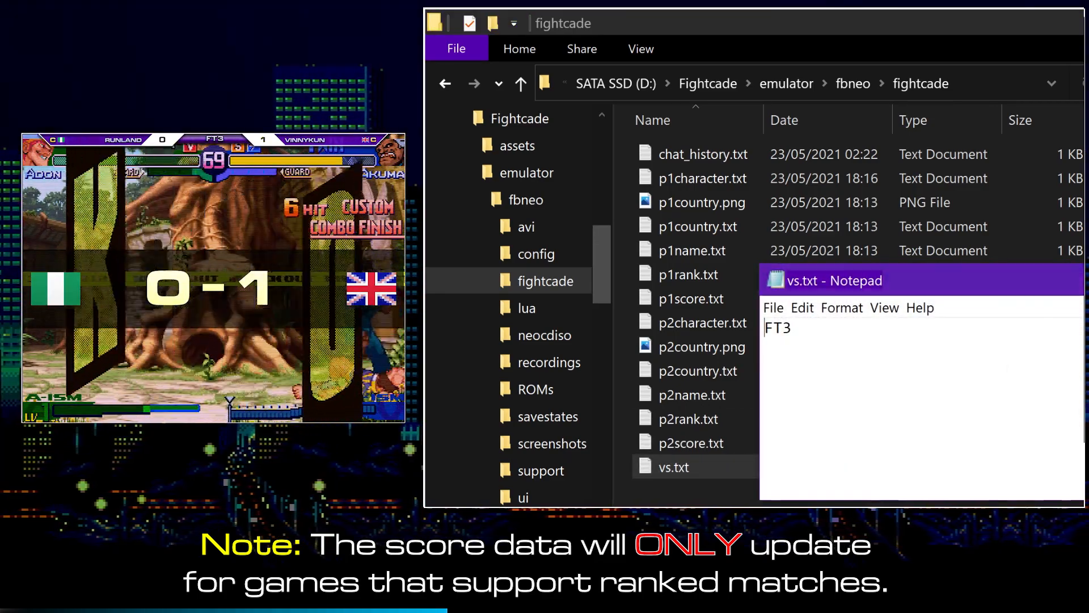
key("alt+F4")
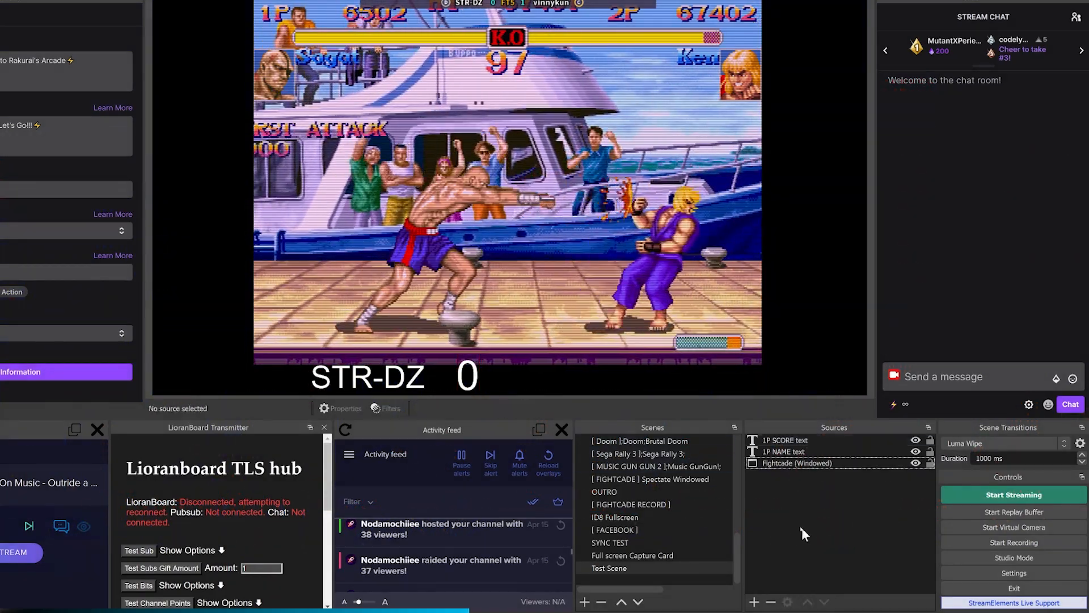
Step: In OBS, add a new Text (GDI+) source named "2P NAME text" to Test Scene
left_click(754, 601)
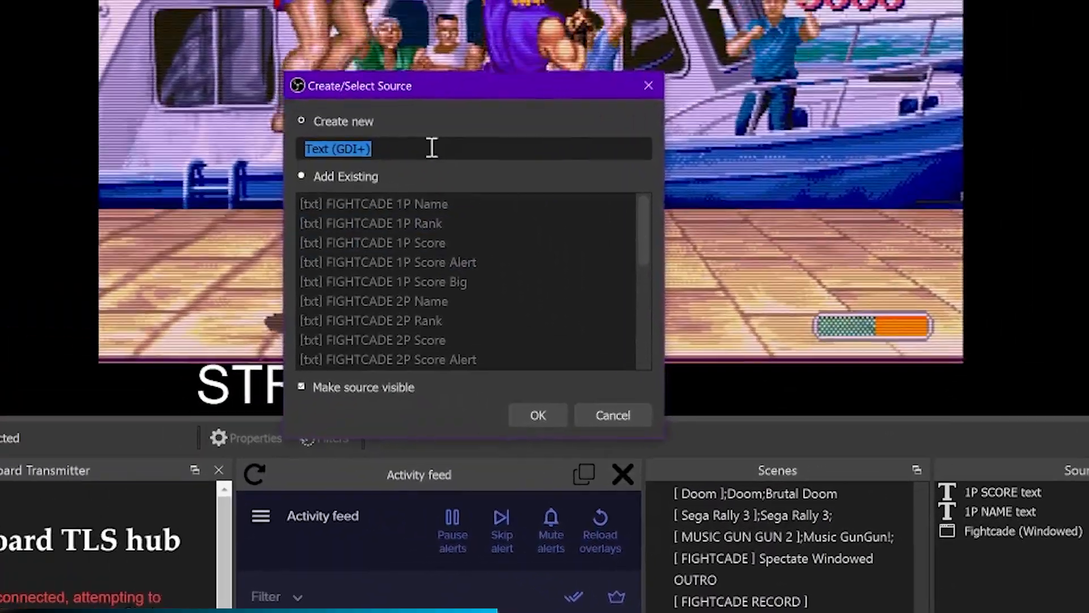
type("2P TEXT")
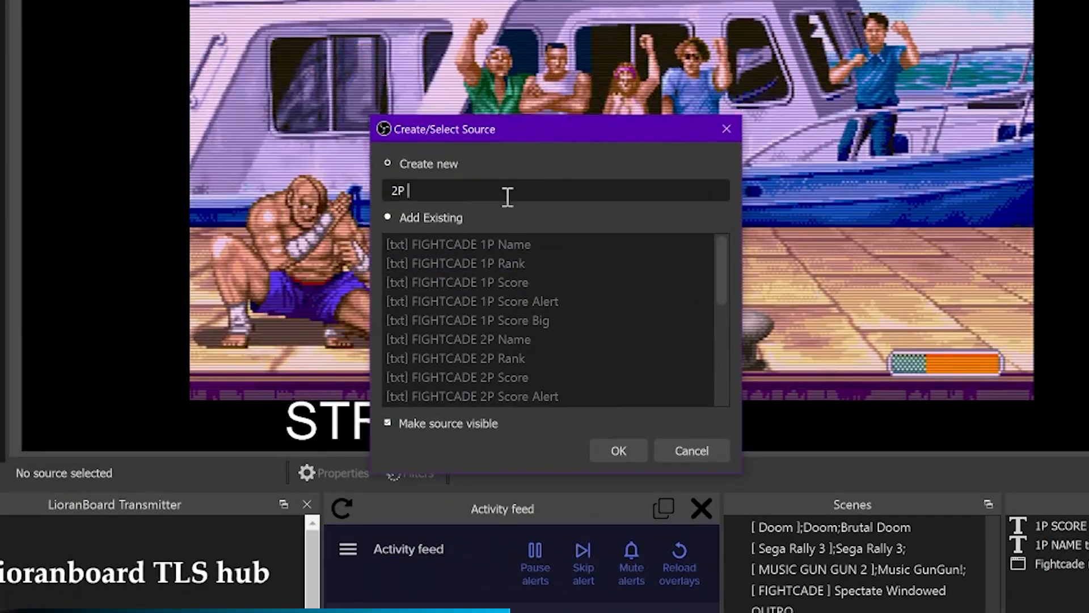
key("BackSpace")
key("BackSpace")
key("BackSpace")
key("BackSpace")
type("NAME text")
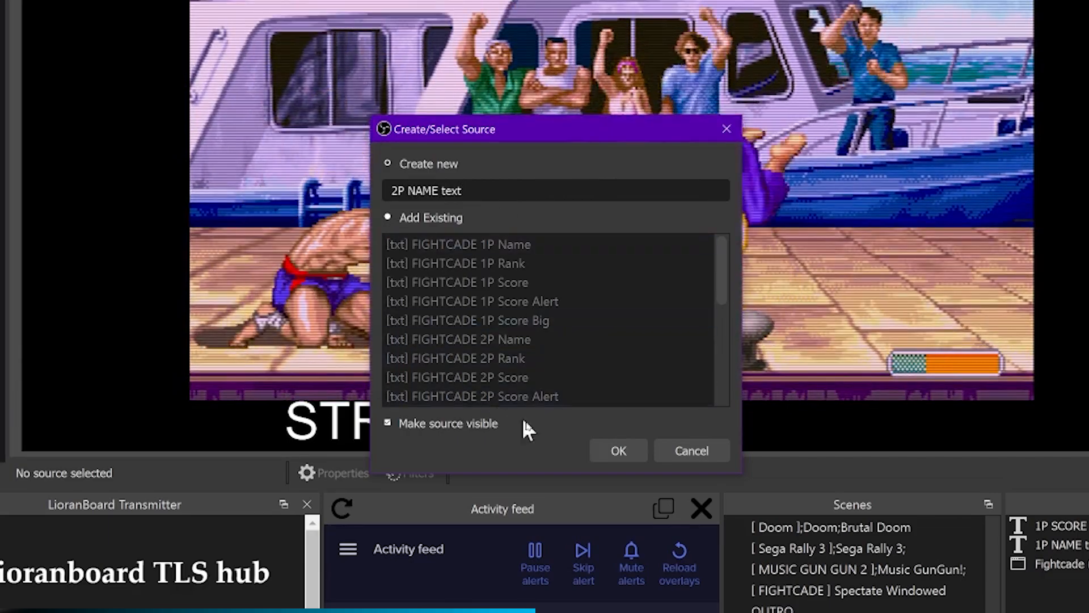
left_click(618, 451)
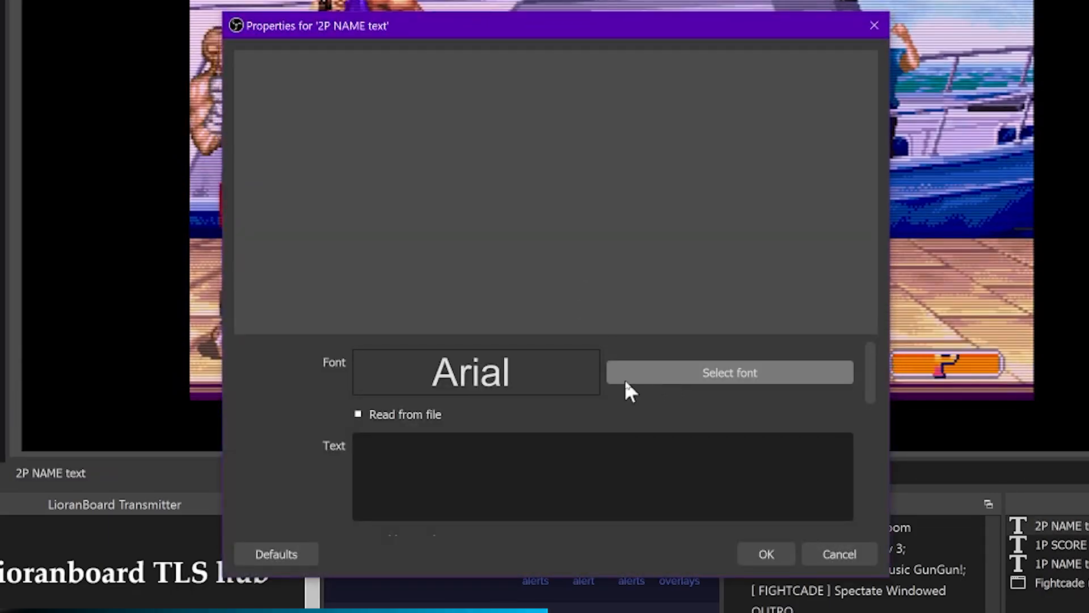
Step: Make the 2P NAME text source read from D:/Fightcade/emulator/fbneo/fightcade/p2name.txt and accept its properties
left_click(440, 414)
left_click(801, 314)
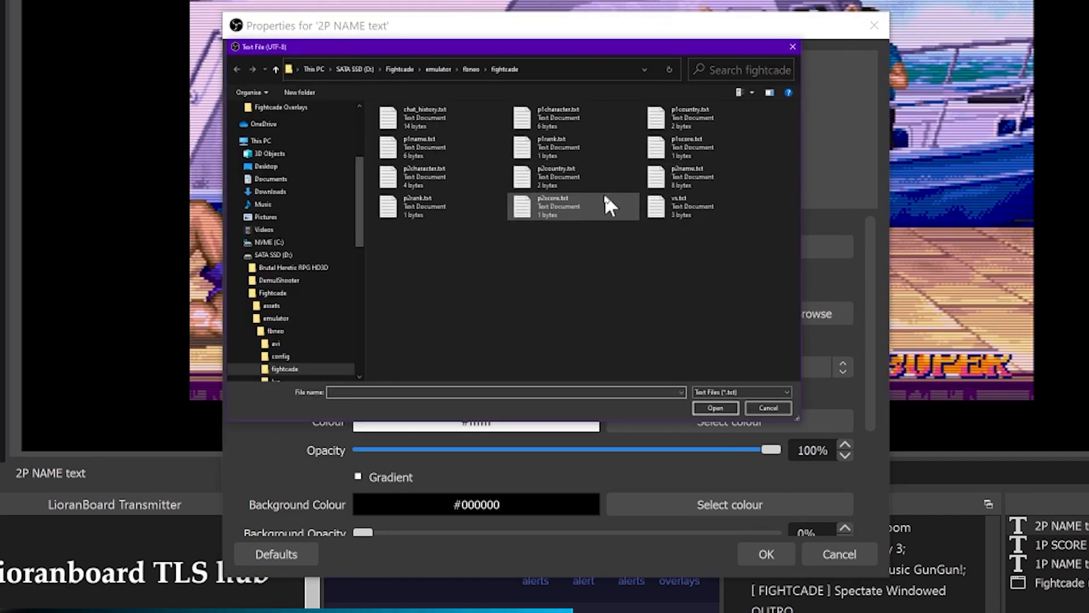
left_click(687, 180)
double_click(686, 180)
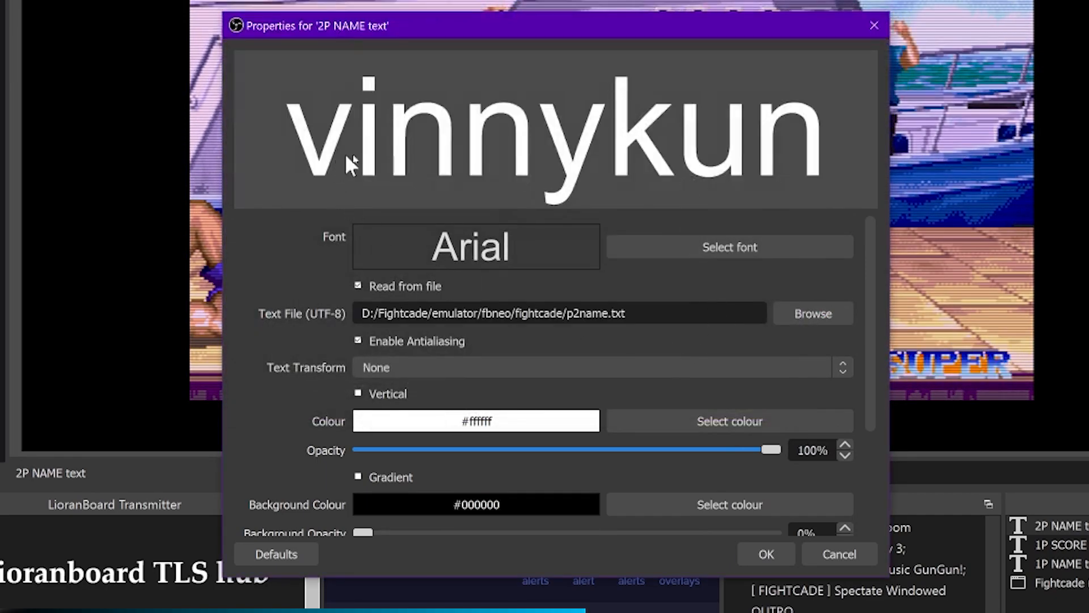
left_click(782, 554)
Step: Move and resize the 2P NAME text so it sits below the game image, aligned with the game's right edge
left_click_drag(366, 81, 905, 561)
left_click_drag(1006, 461, 891, 587)
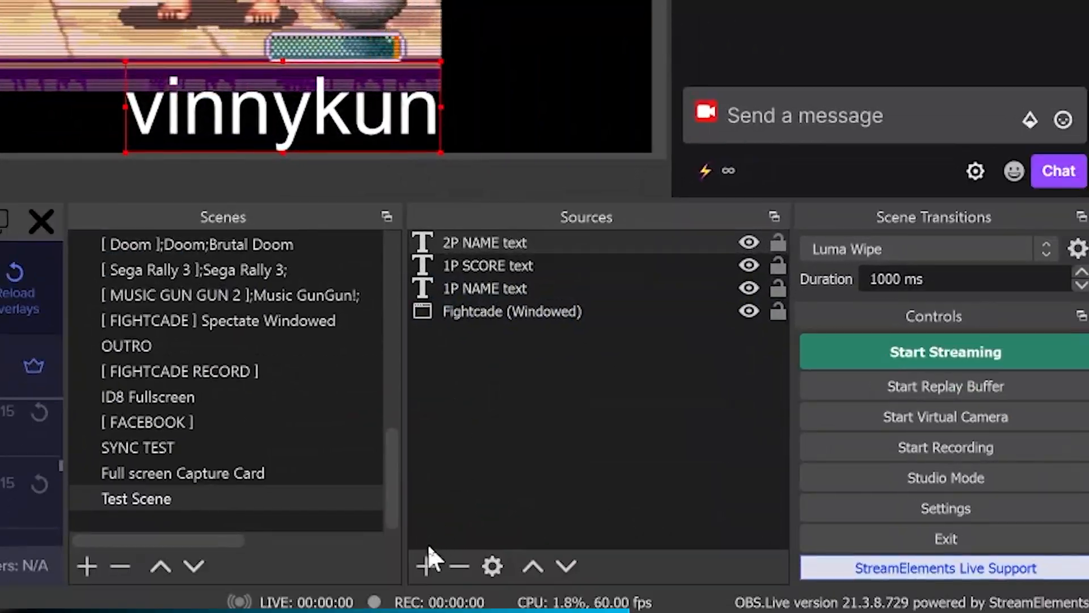
Step: Add a new Text (GDI+) source named "2P SCORE text" to the scene
left_click(427, 543)
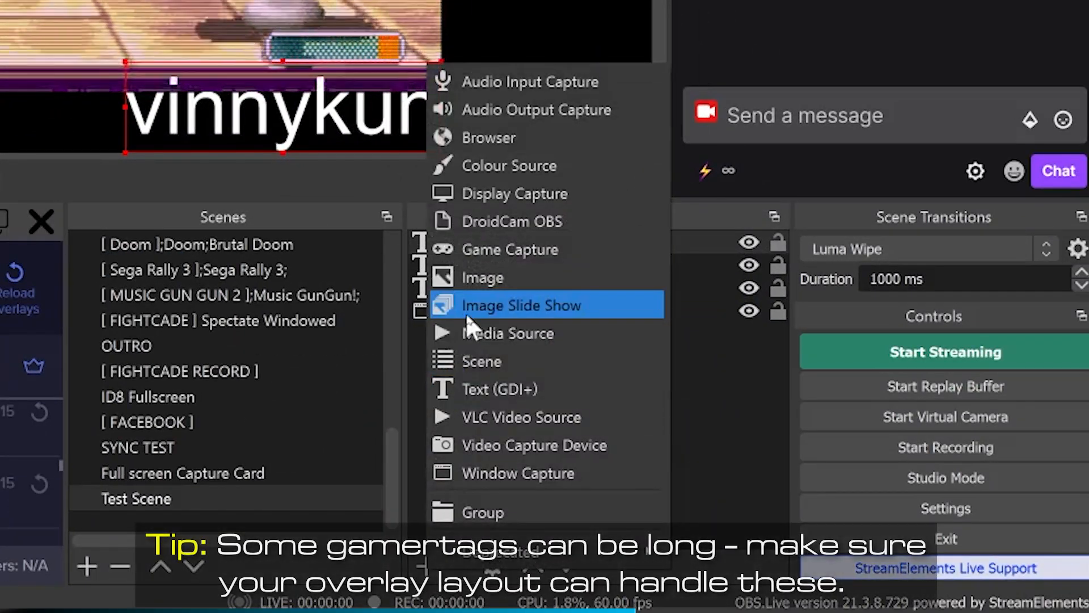
left_click(479, 388)
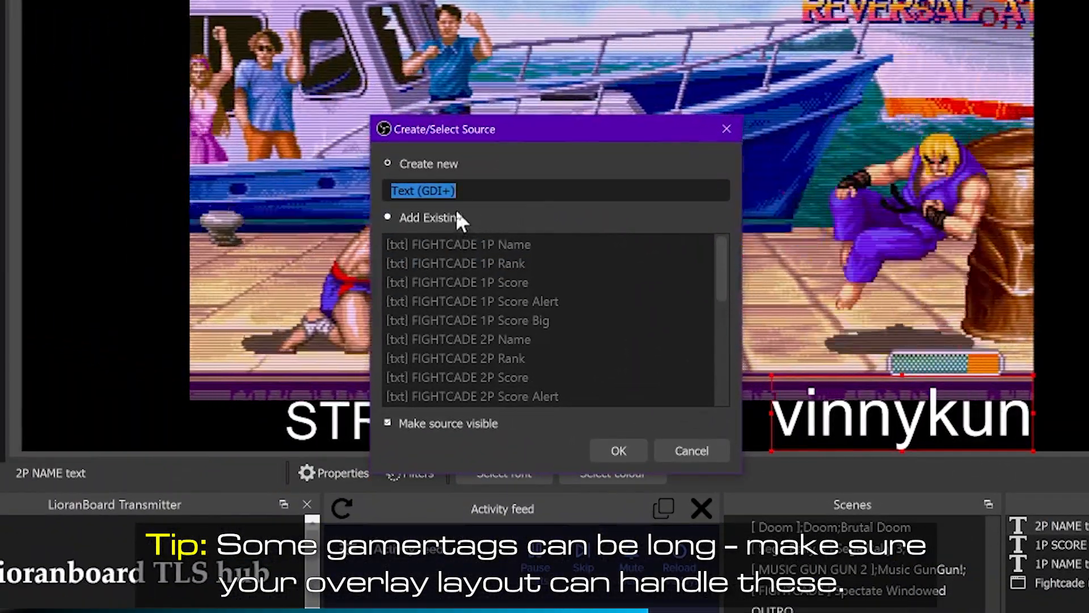
type("2P SCOR")
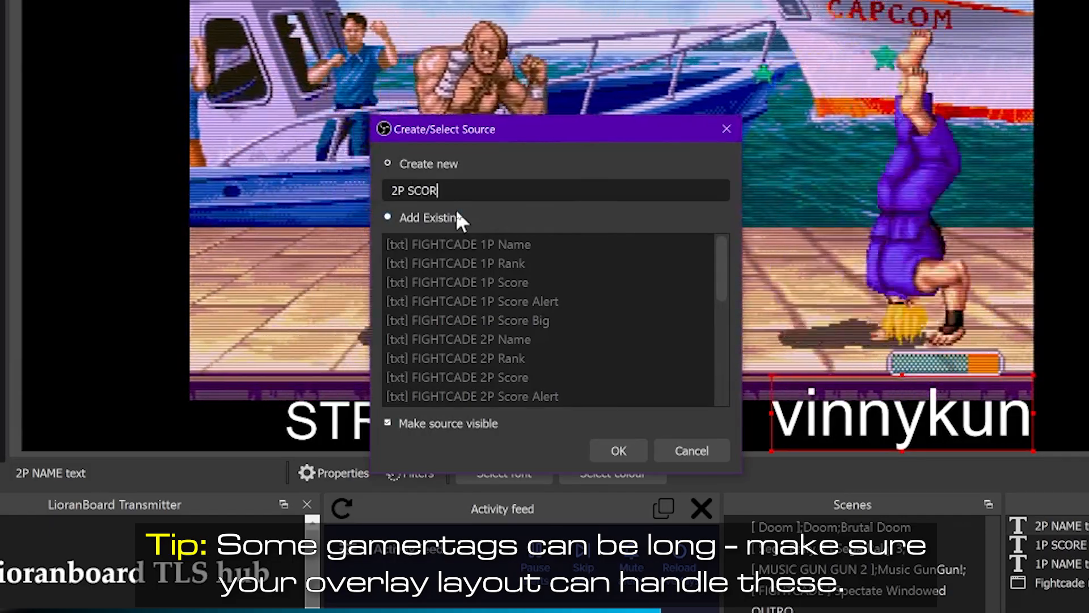
type("E text")
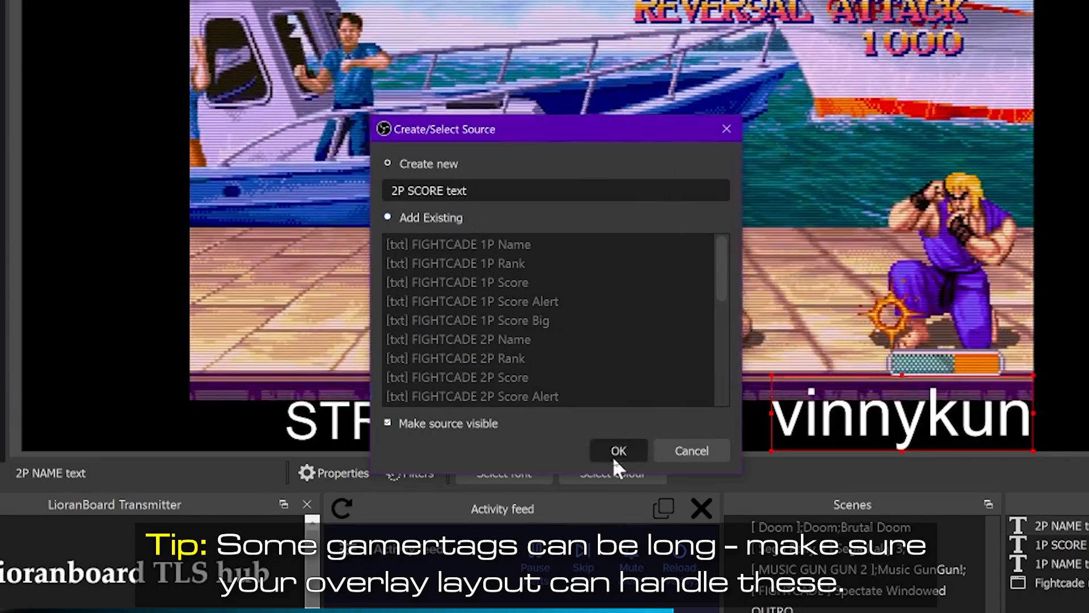
left_click(615, 461)
Step: Make the 2P SCORE text source read from the file p2score.txt in the fbneo\fightcade folder
left_click(453, 414)
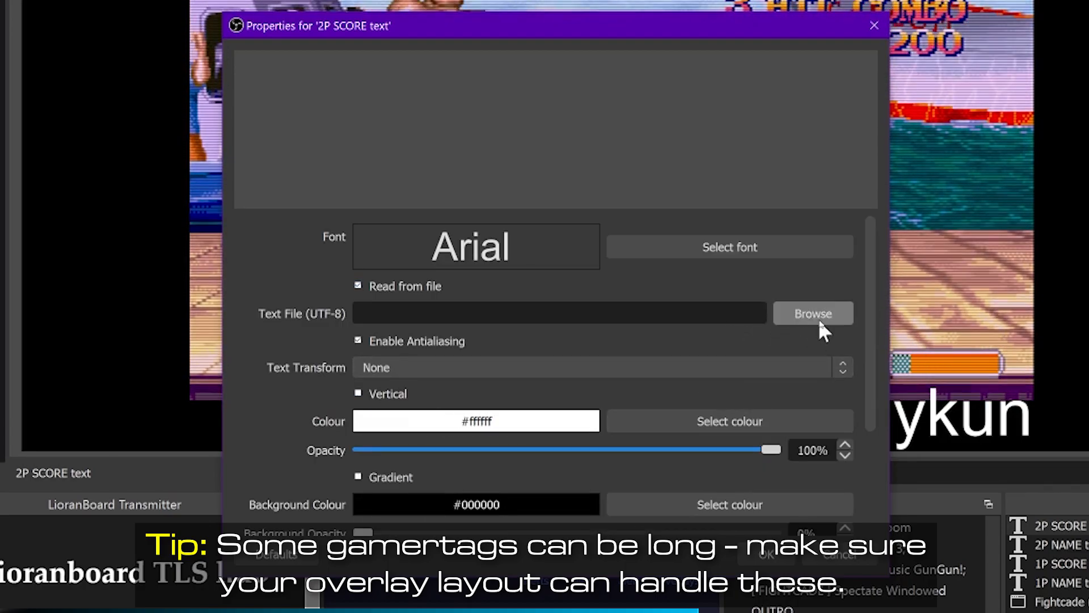
left_click(819, 323)
double_click(606, 209)
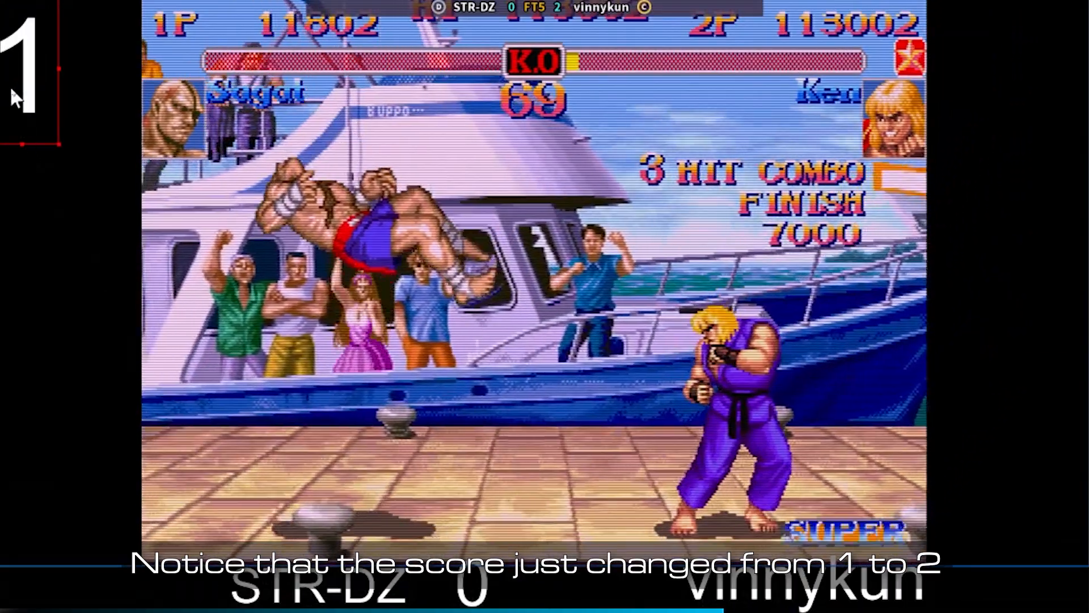
Step: Move and shrink the 2P SCORE text so it sits below the game image, beside the second player's name
left_click_drag(14, 97, 614, 559)
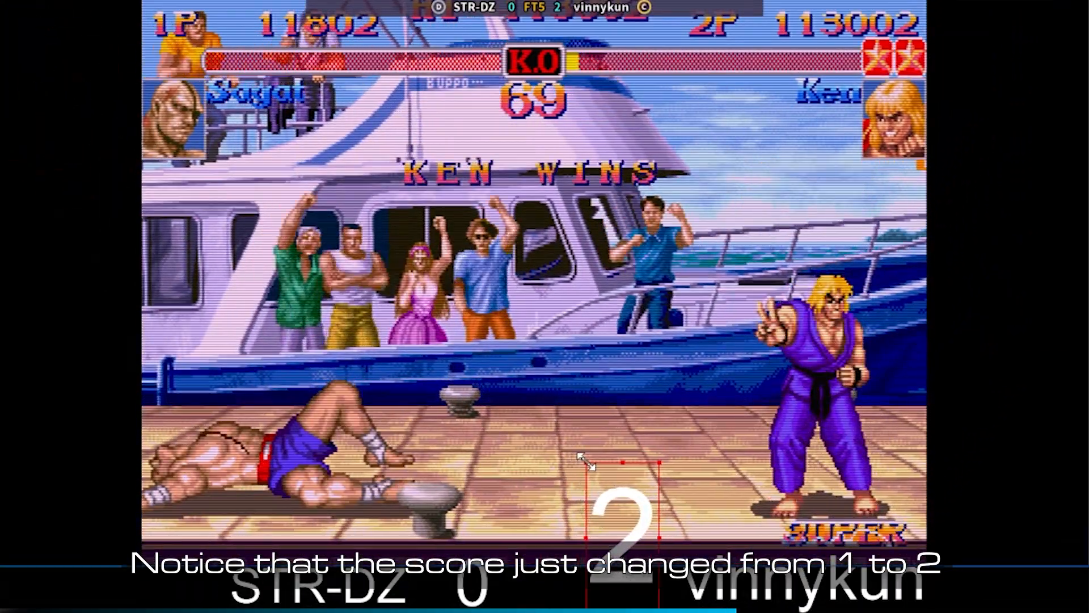
left_click_drag(586, 462, 624, 540)
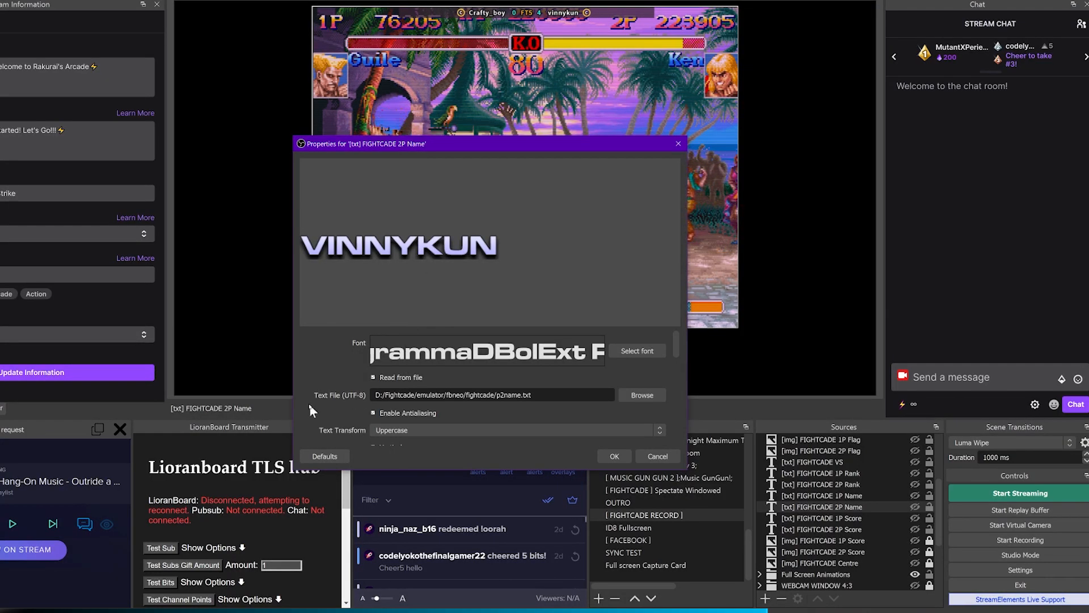
Step: Review the FIGHTCADE 2P Name text properties, including gradient, outline and custom extents, and its user-defined drop shadow shader filter
scroll(338, 372, "down", 10)
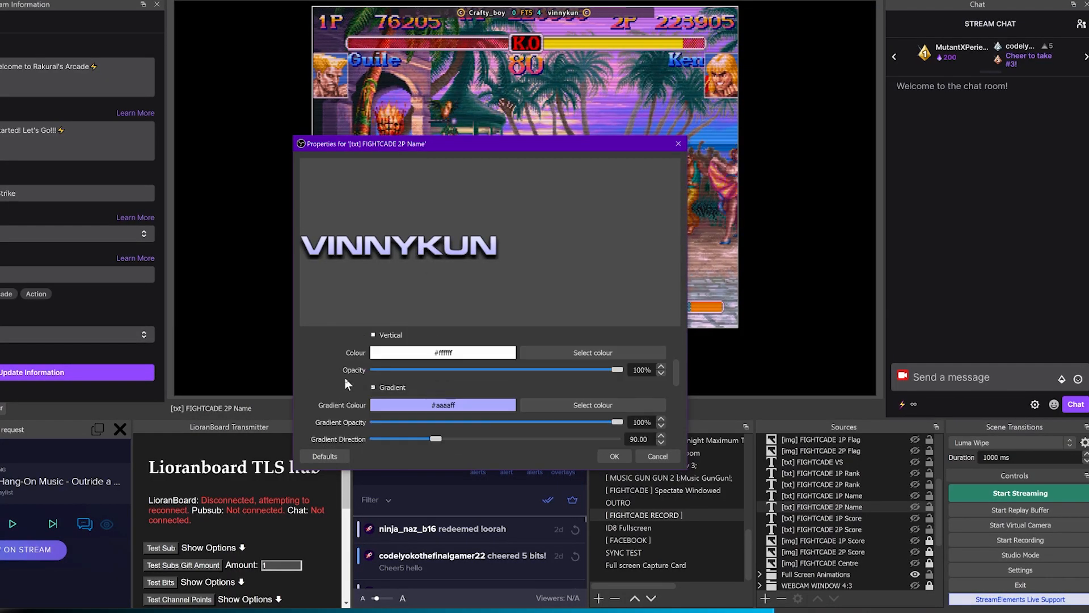
scroll(344, 387, "down", 3)
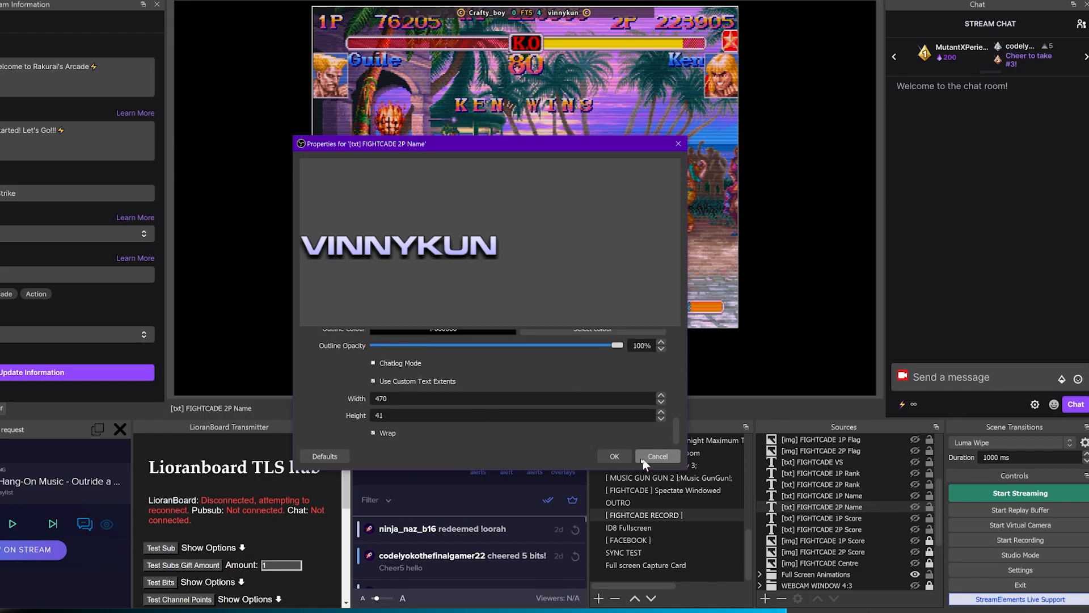
left_click(614, 456)
right_click(810, 508)
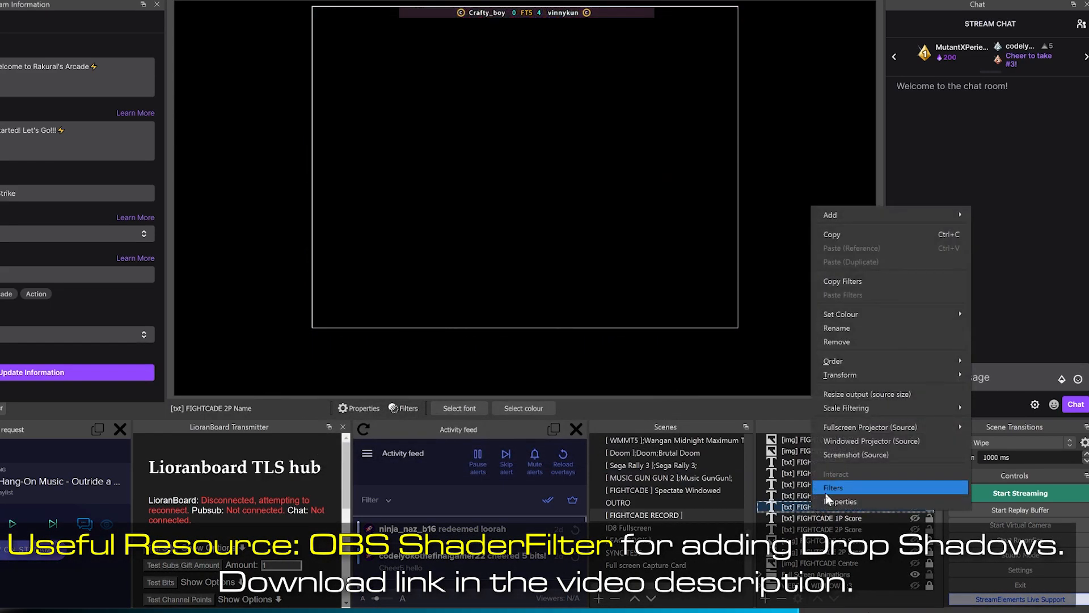
left_click(829, 488)
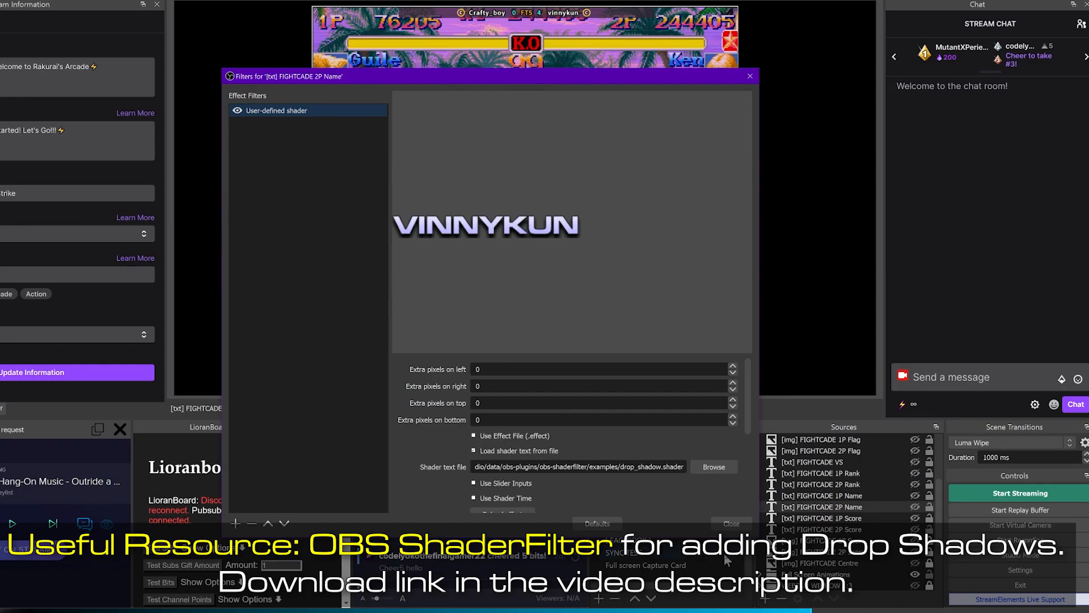
left_click(729, 523)
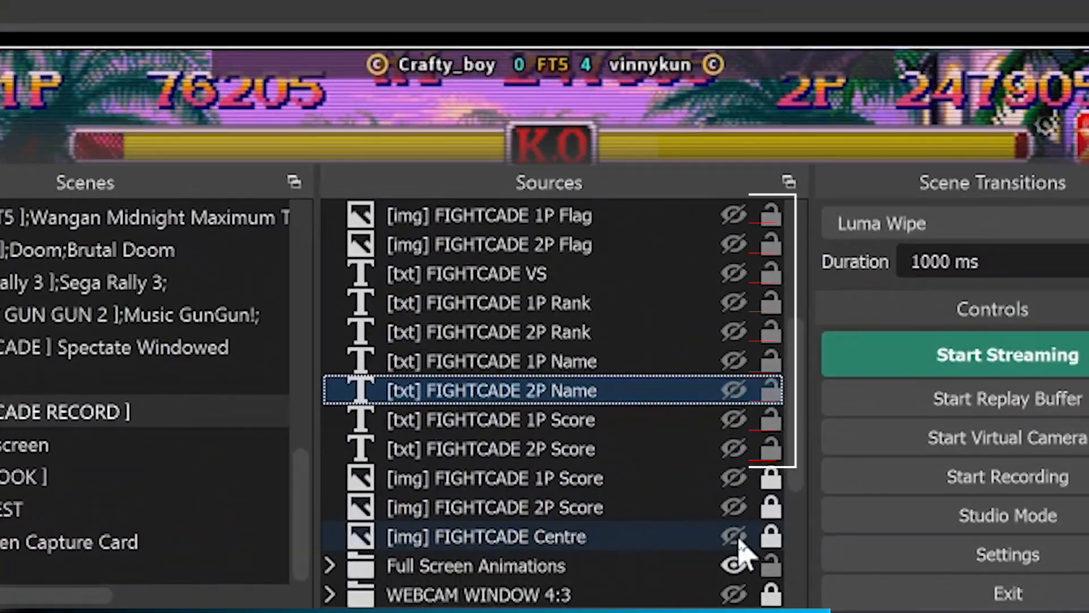
Step: Make the FIGHTCADE Centre, 2P Score and 1P Score images and both players' score texts visible
left_click(782, 543)
left_click(783, 519)
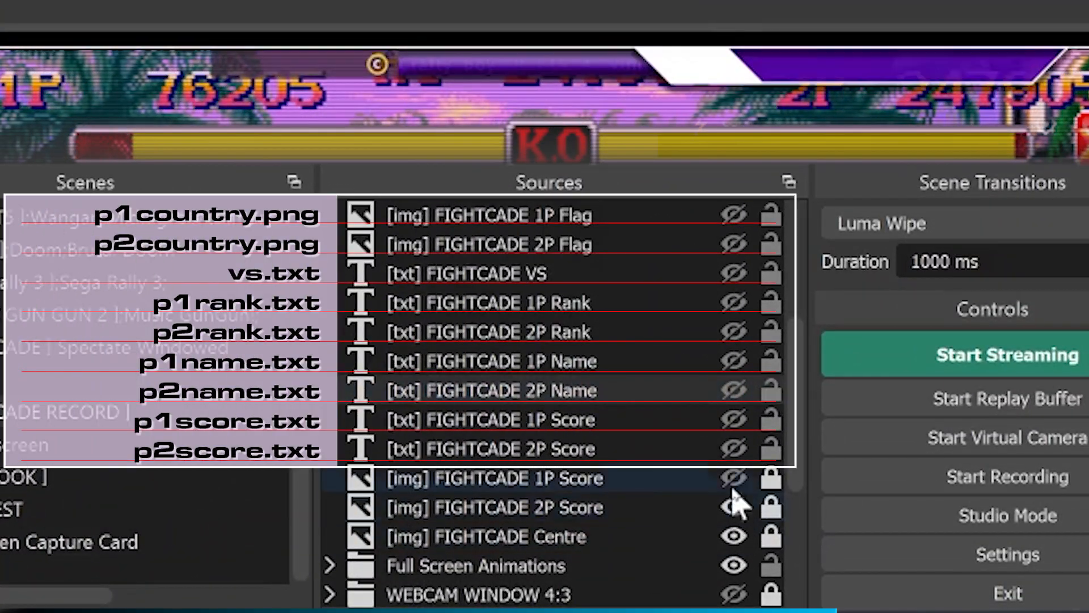
left_click(783, 495)
left_click(733, 448)
left_click(734, 419)
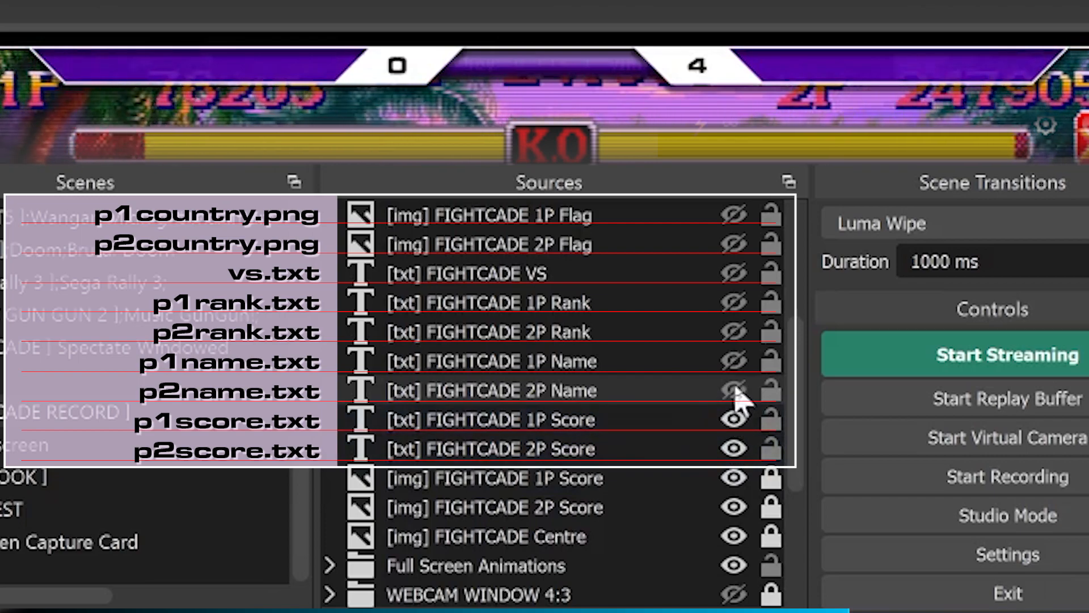
Step: Make the FIGHTCADE name, rank and VS texts and both players' flag images visible
left_click(733, 390)
left_click(733, 361)
left_click(733, 332)
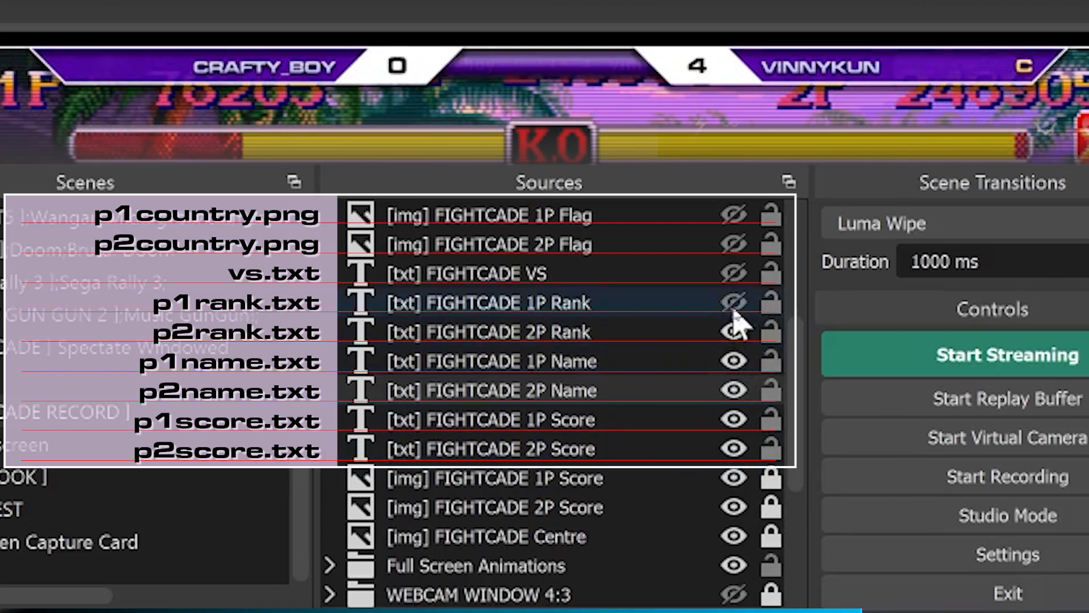
left_click(734, 273)
left_click(734, 244)
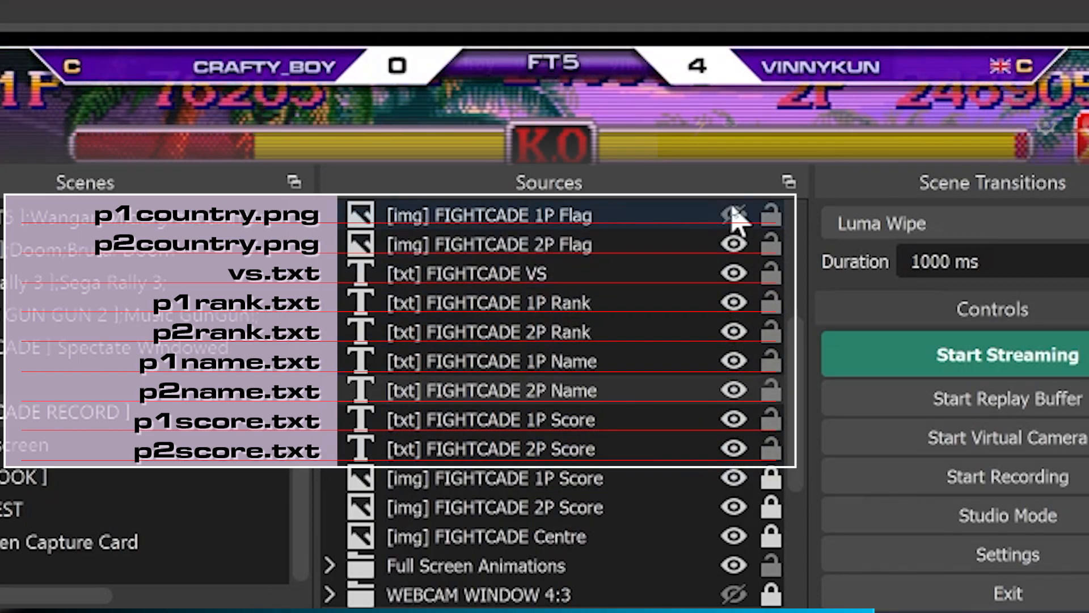
left_click(733, 214)
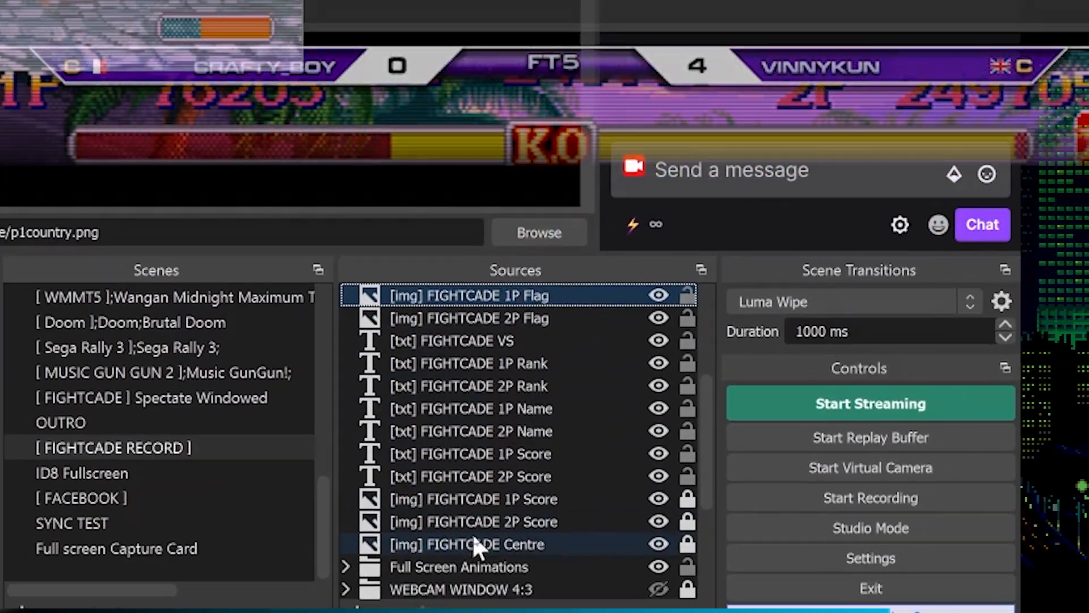
Step: Select all FIGHTCADE sources from 1P Flag through Centre and open their source options
left_click(475, 547, "shift")
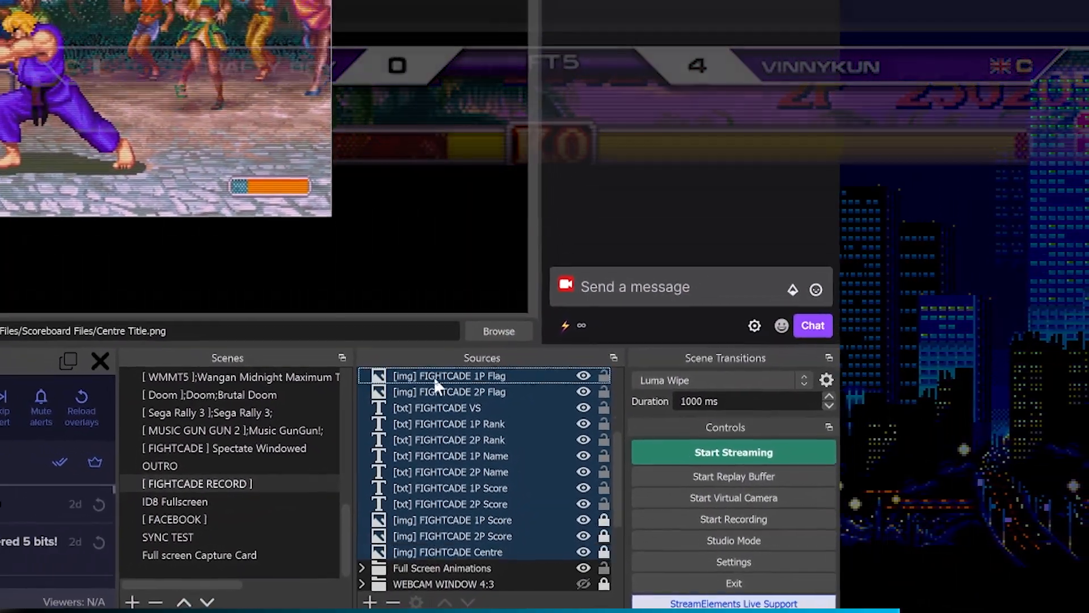
right_click(445, 295)
mouse_move(447, 14)
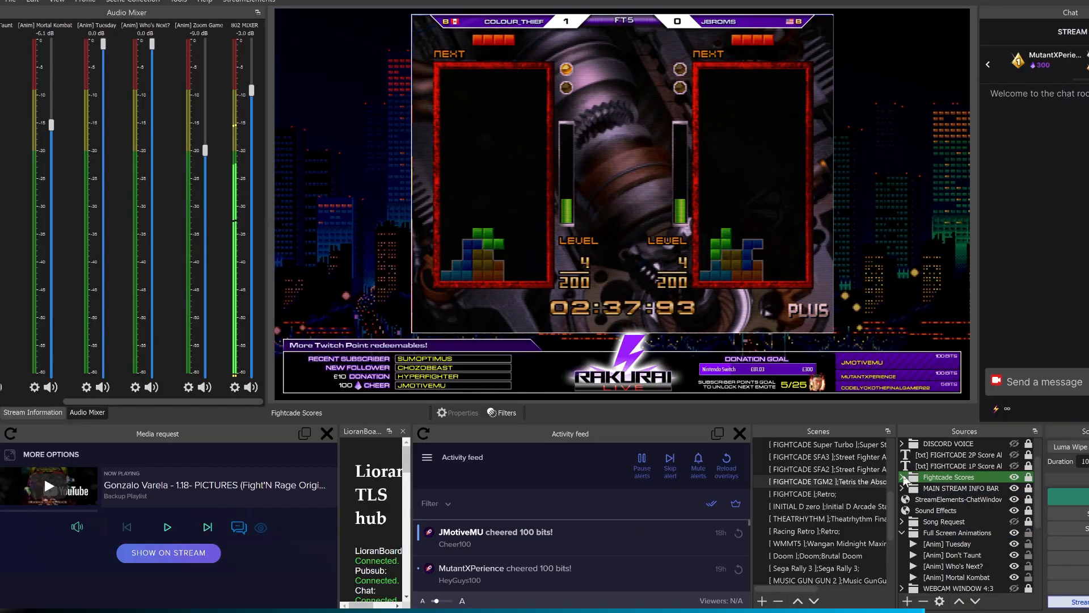
Step: Expand and collapse the Fightcade Scores group, and nudge the whole group slightly in the preview
left_click(903, 478)
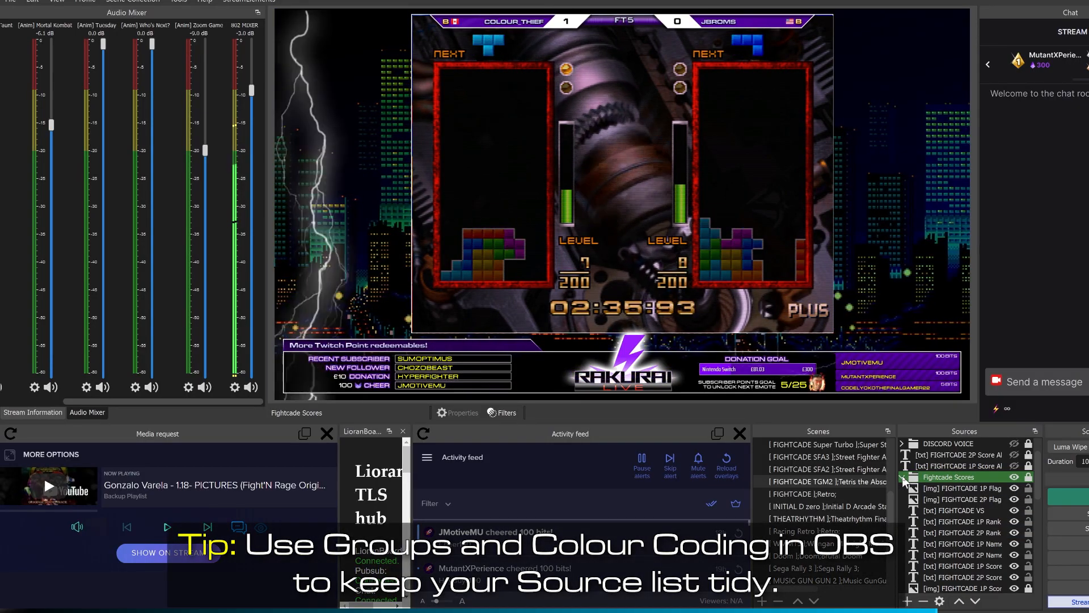
left_click(903, 478)
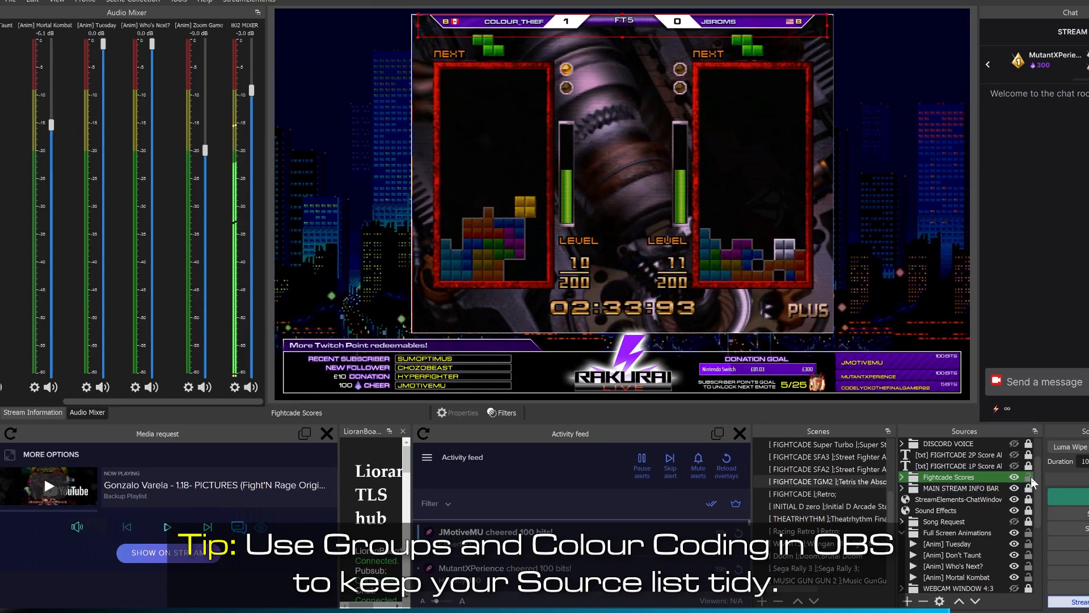
mouse_move(575, 28)
left_mouse_down()
mouse_move(587, 100)
mouse_move(575, 30)
left_mouse_up()
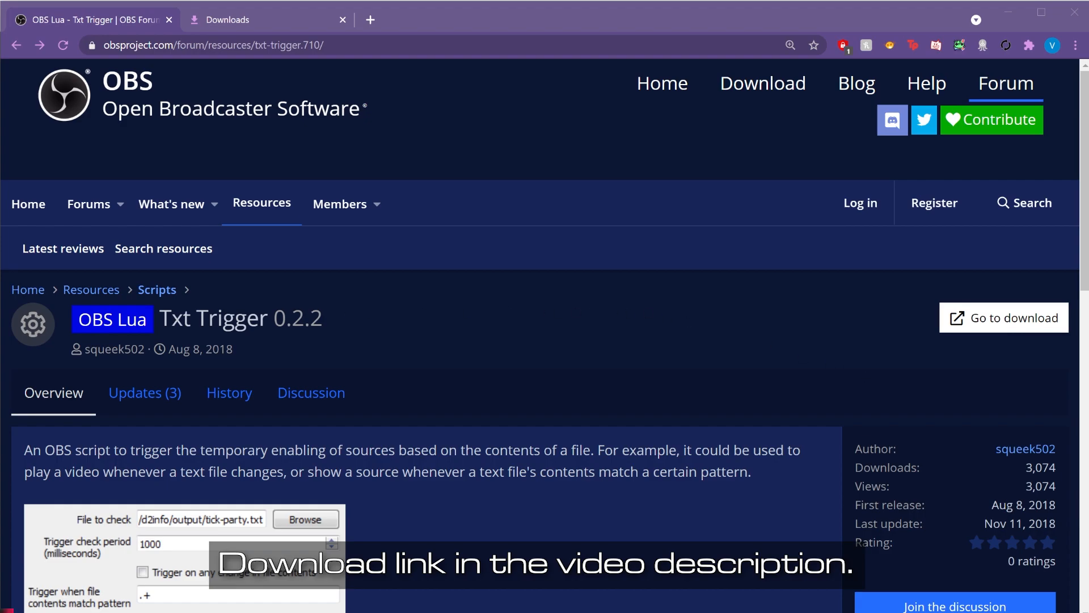
Step: In the browser, download txt-trigger.zip from the Txt Trigger v0.2.2 release and pick txt-trigger.lua in the opened archive
left_click(984, 319)
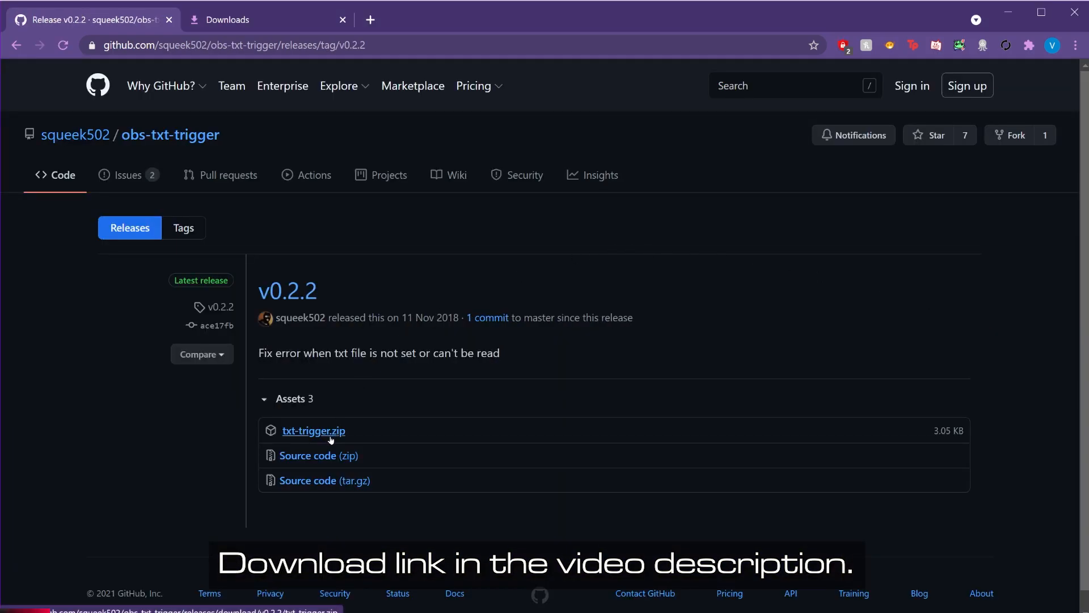
left_click(331, 438)
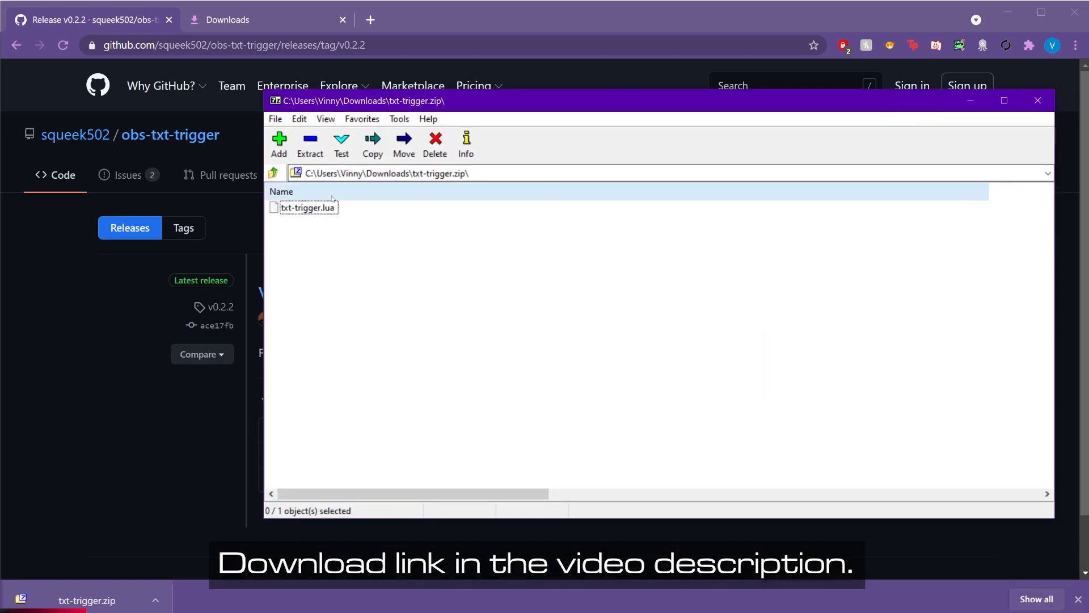
left_click(308, 208)
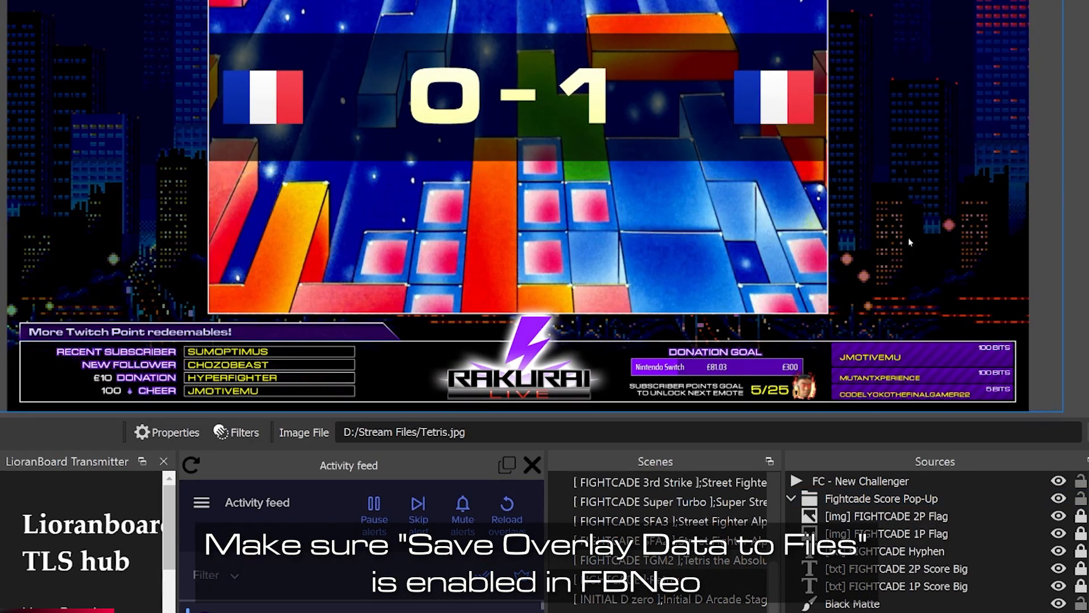
Step: Hide both big scores, the hyphen, both flags and the Black Matte in the Fightcade Score Pop-Up group
left_click(1059, 586)
left_click(1058, 568)
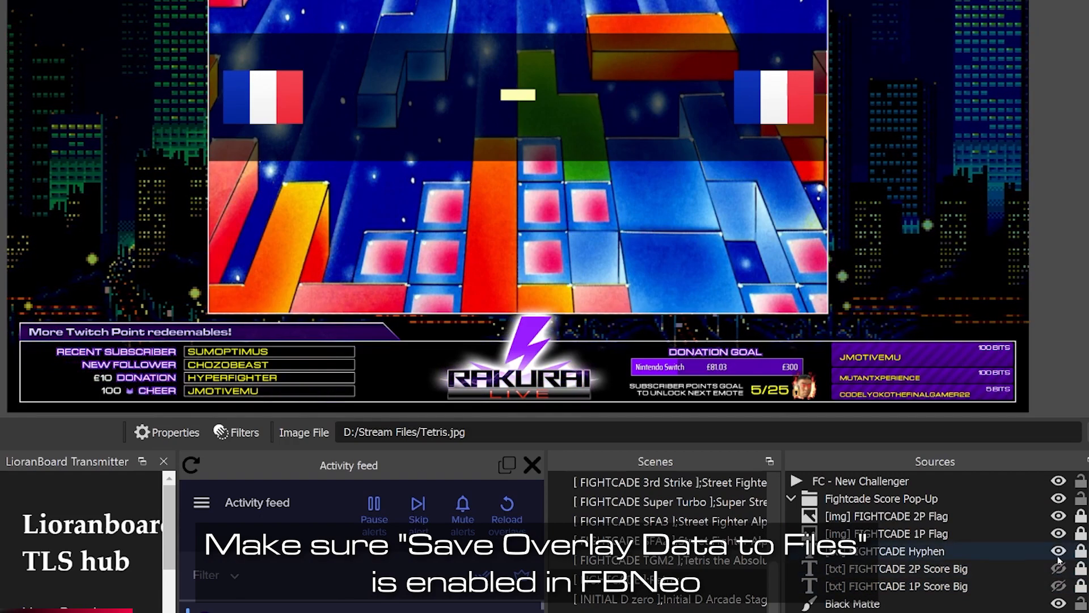
left_click(1058, 550)
left_click(1059, 533)
left_click(1058, 516)
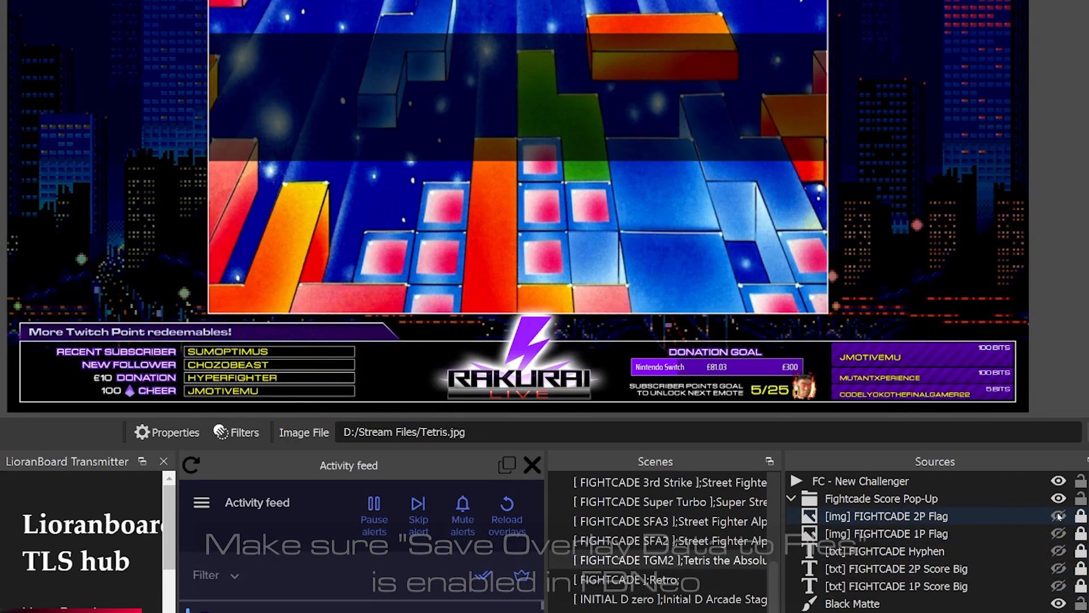
left_click(1058, 603)
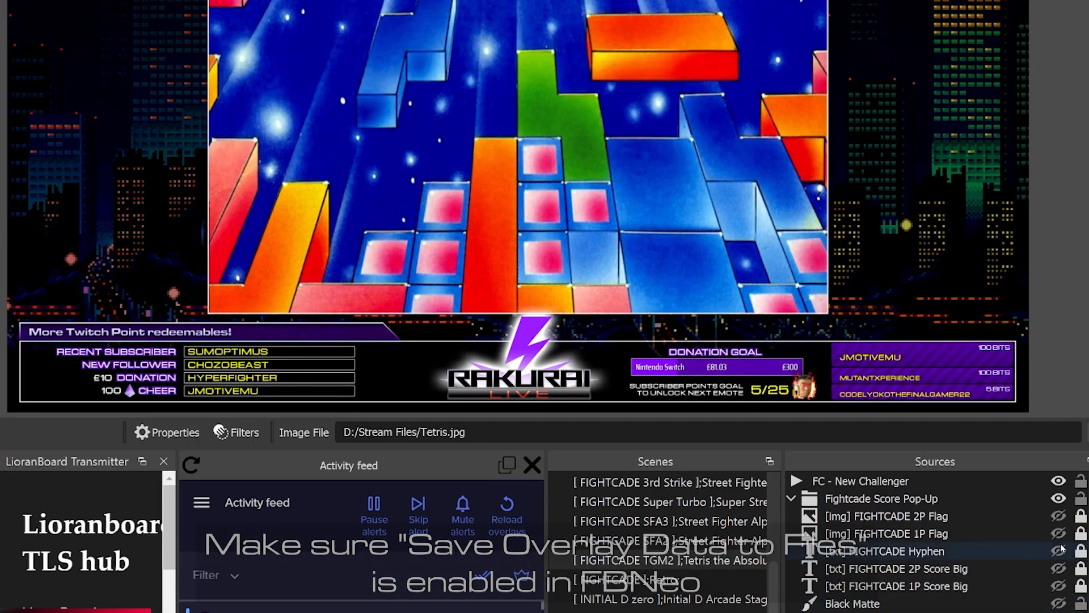
Step: Show the Black Matte, both big scores, the hyphen and both flags of the Fightcade Score Pop-Up group again
left_click(1058, 603)
left_click(1059, 586)
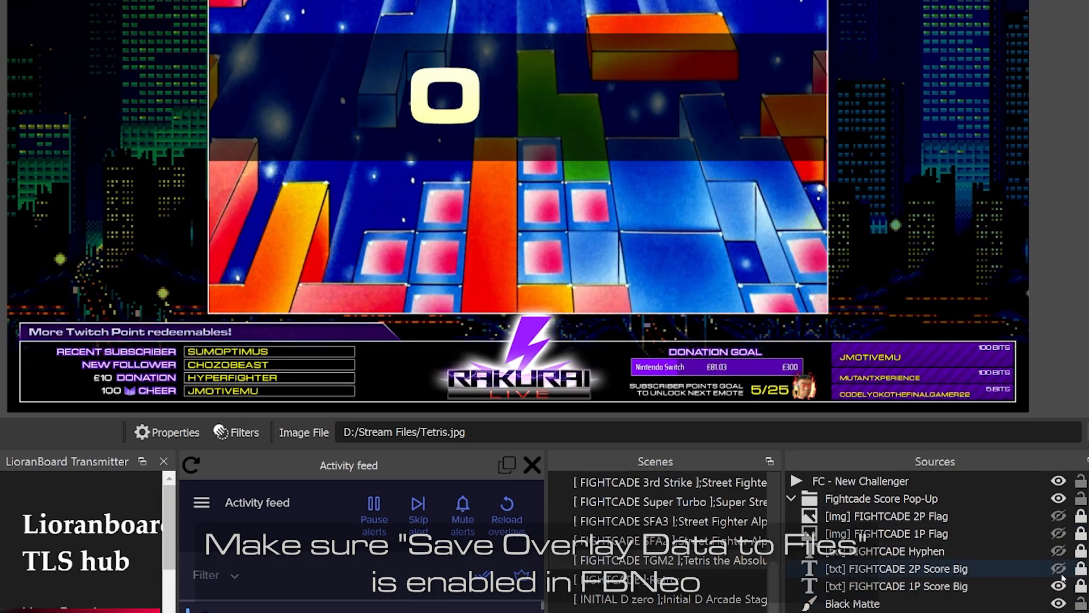
left_click(1059, 568)
left_click(1058, 550)
left_click(1058, 533)
left_click(1059, 516)
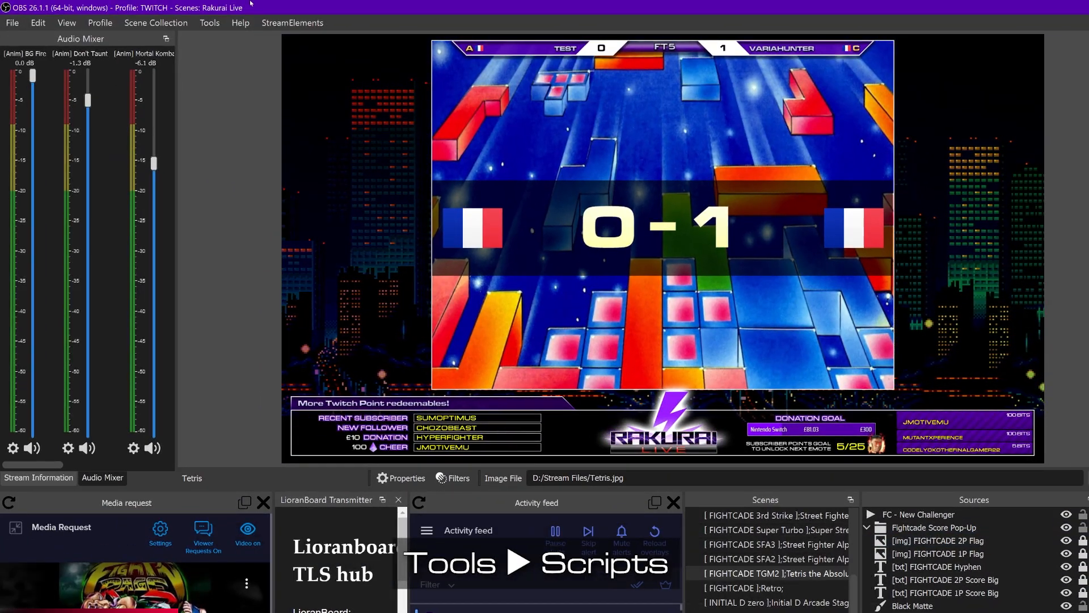
Step: Load the txt-trigger.lua script from the Stream Files folder into the OBS scripts
left_click(202, 25)
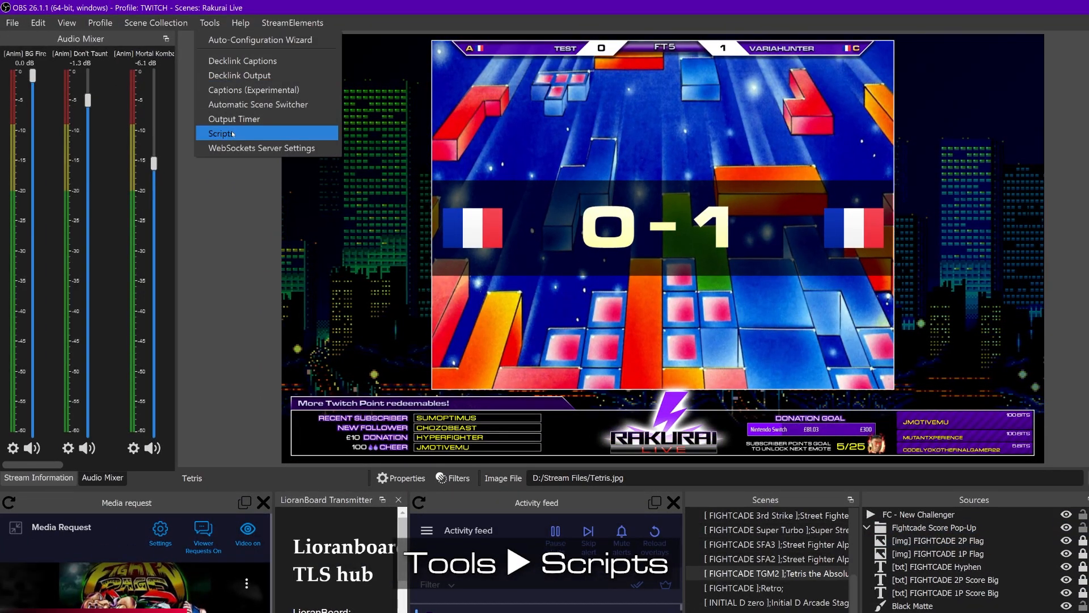
left_click(247, 140)
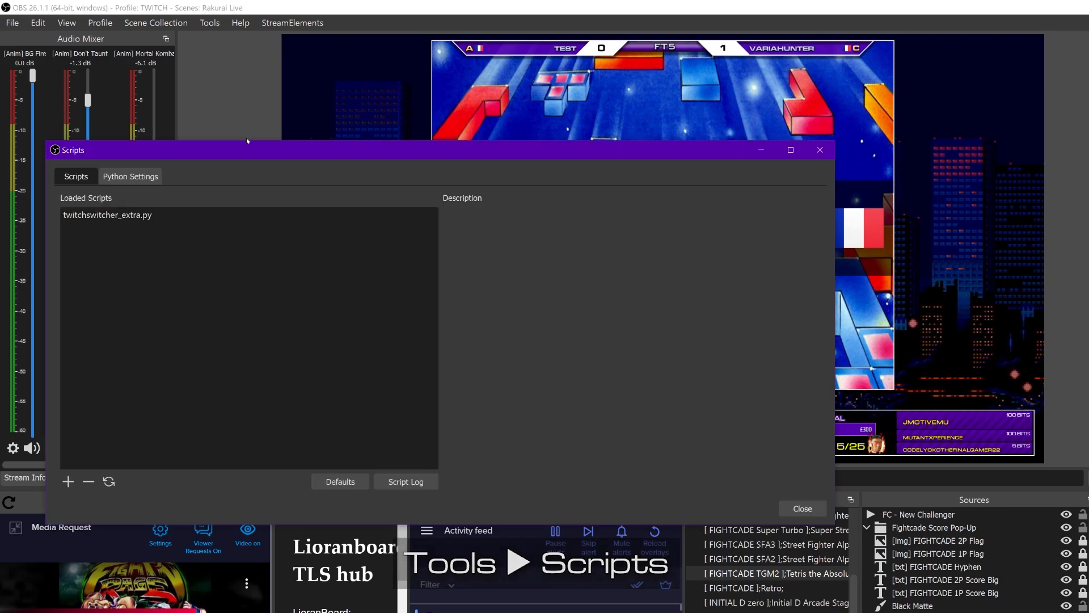
left_click(73, 484)
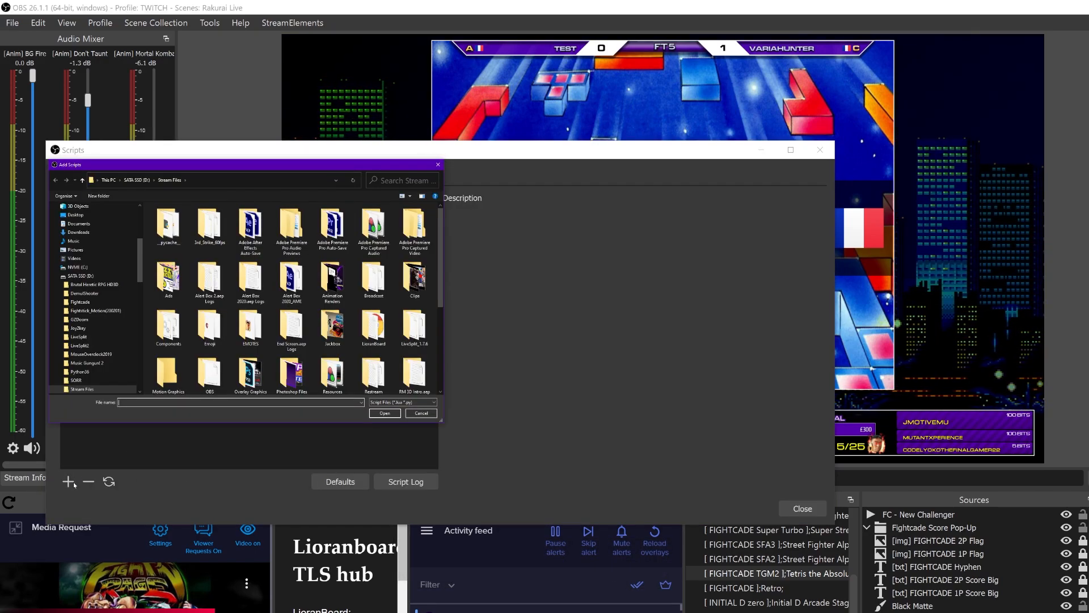
scroll(440, 333, "down", 3)
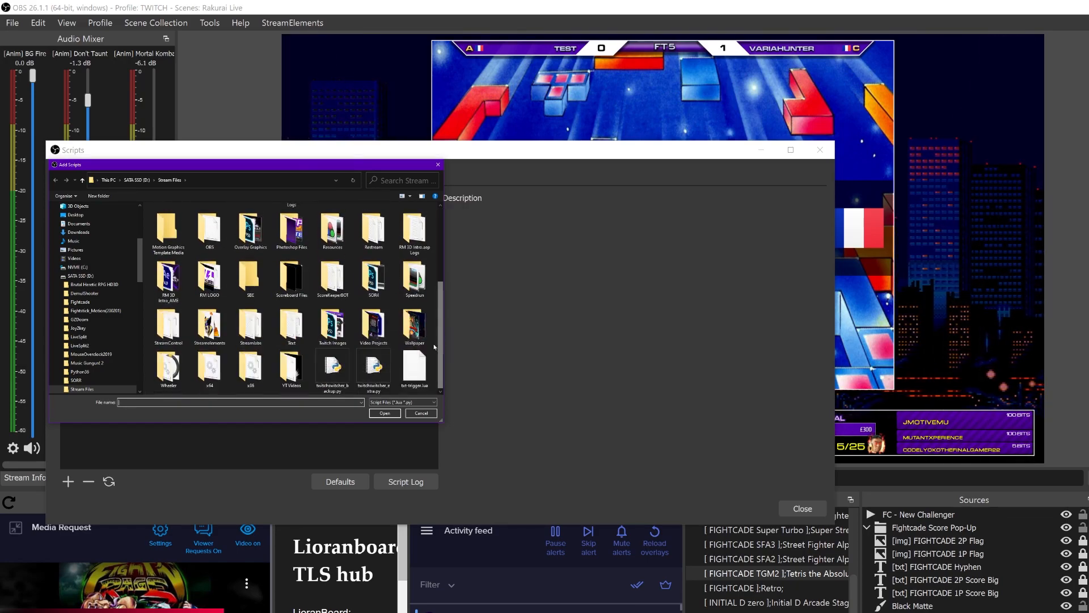
double_click(412, 385)
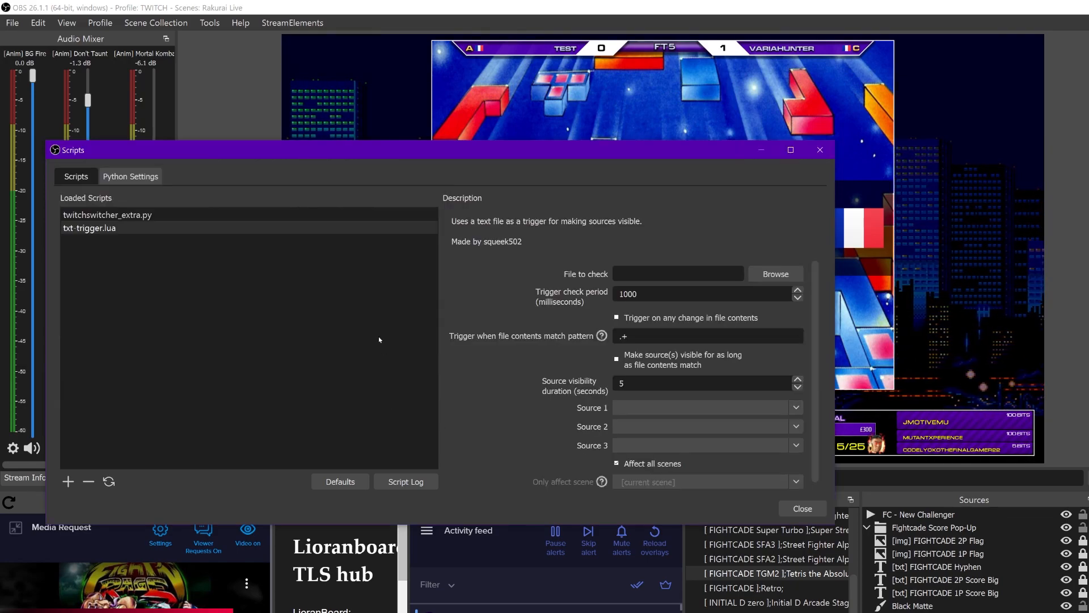
Step: Set txt-trigger.lua to check p1score.txt from the emulator/fbneo/fightcade folder and trigger on any change in file contents
left_click_drag(835, 334, 967, 351)
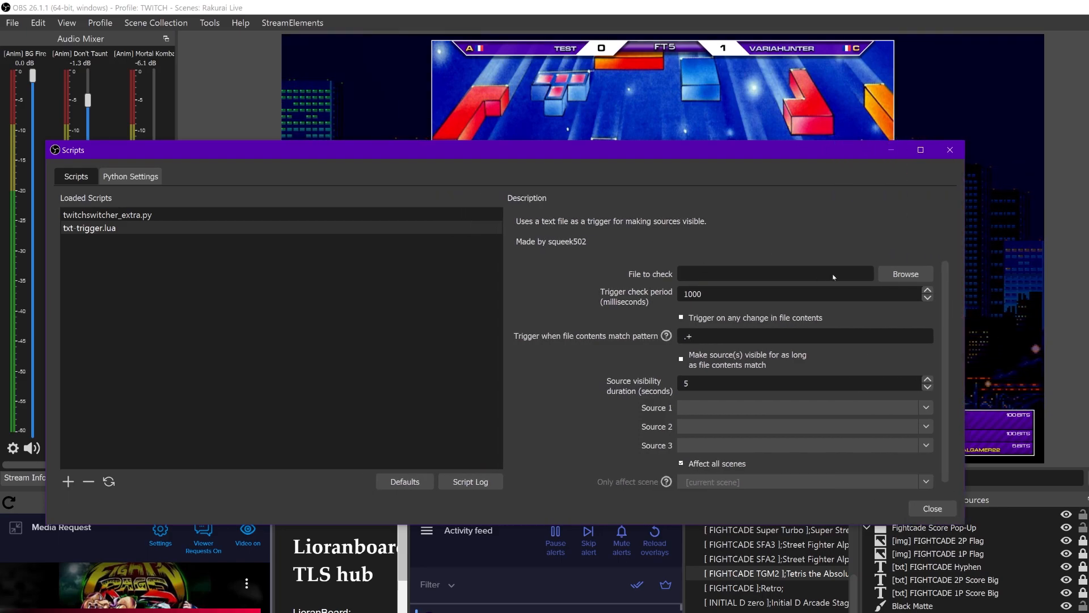
left_click(919, 275)
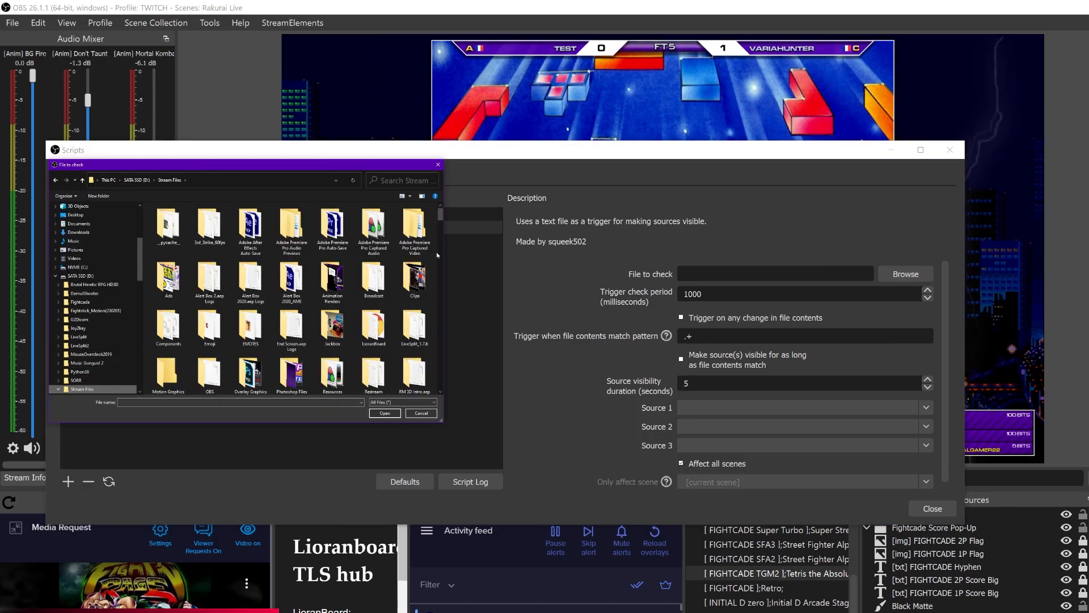
left_click(94, 302)
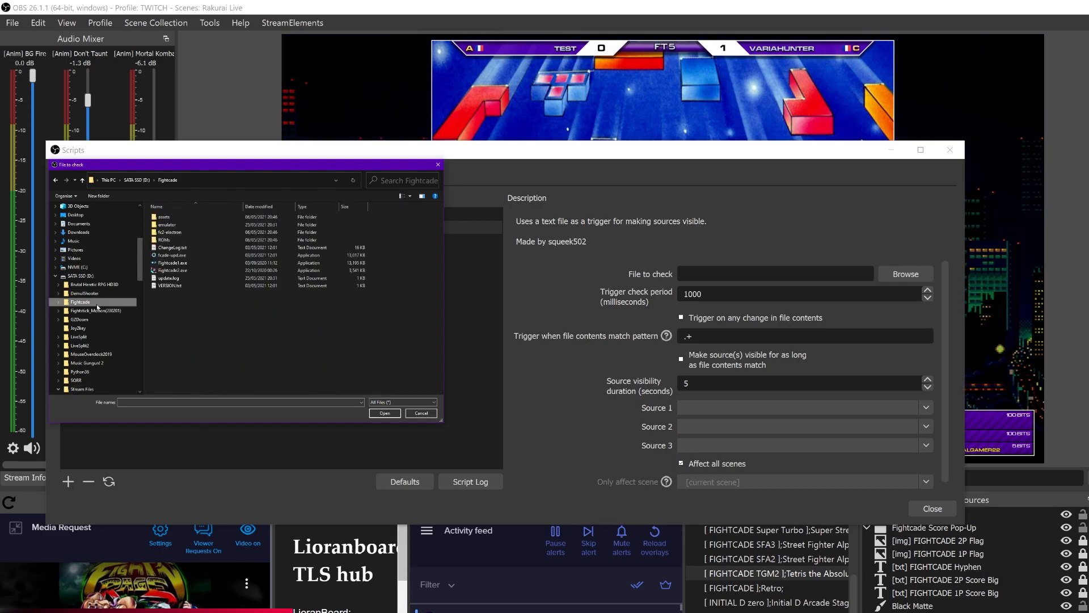
double_click(170, 225)
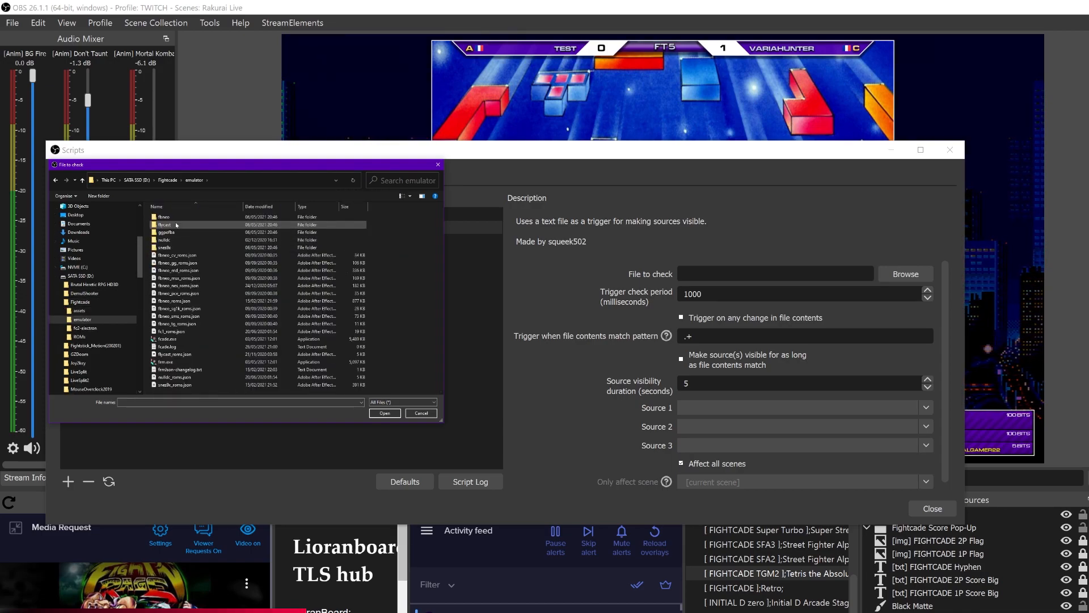
double_click(170, 217)
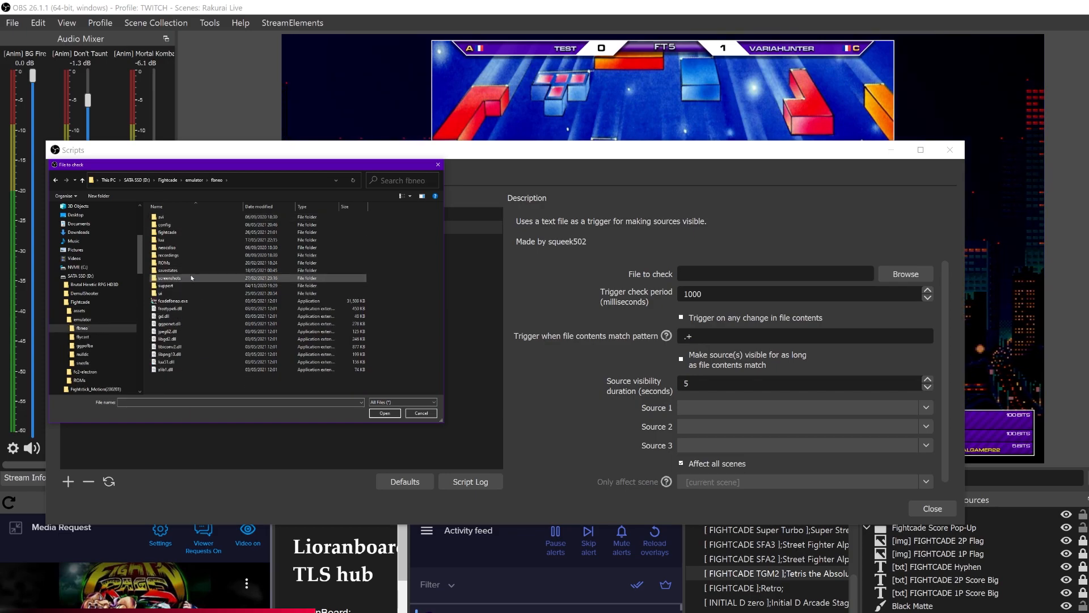
double_click(176, 233)
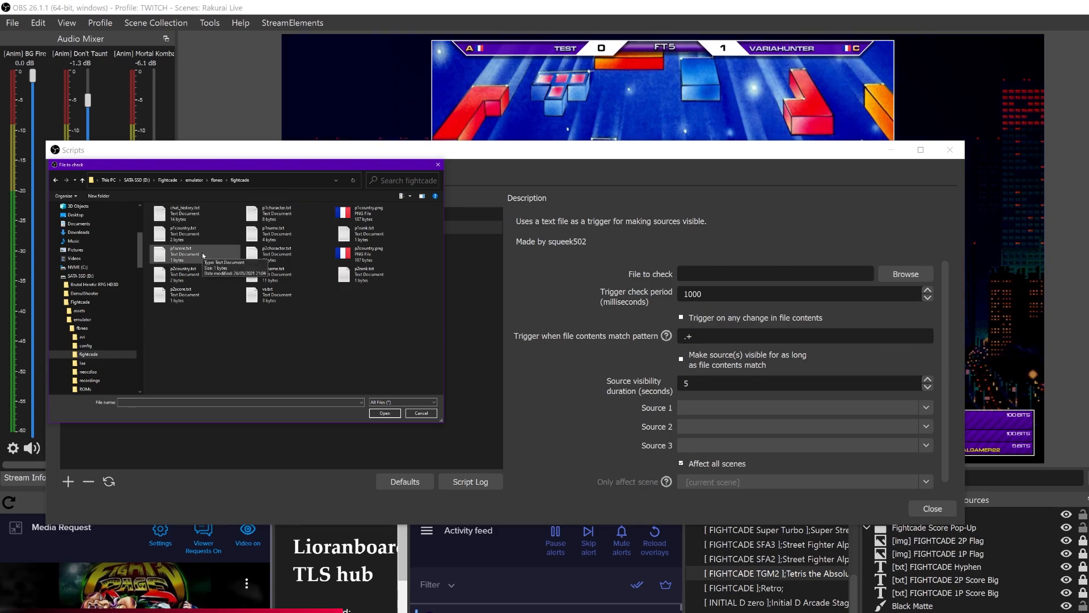
double_click(202, 253)
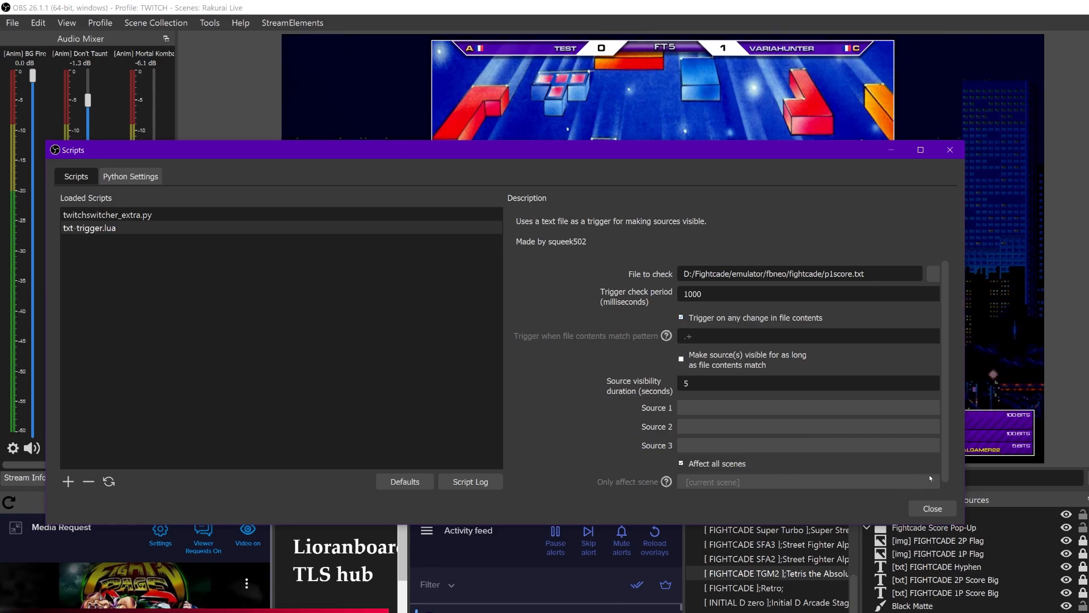
Step: Set Fightcade Score Pop-Up as Source 1 of txt-trigger.lua and close the Scripts window
left_click_drag(966, 464, 1010, 464)
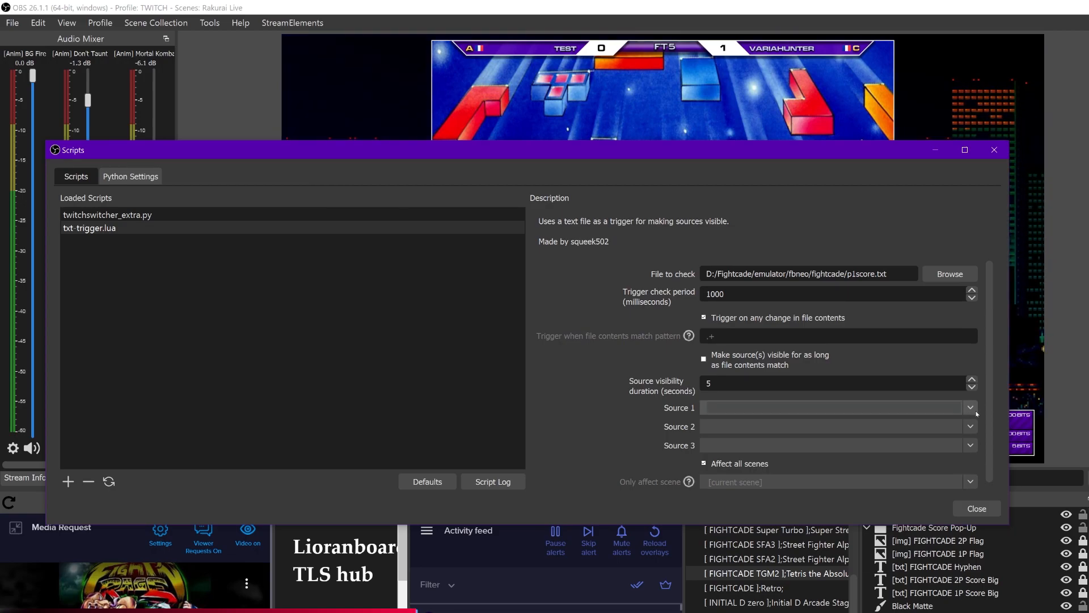
left_click_drag(845, 158, 846, 138)
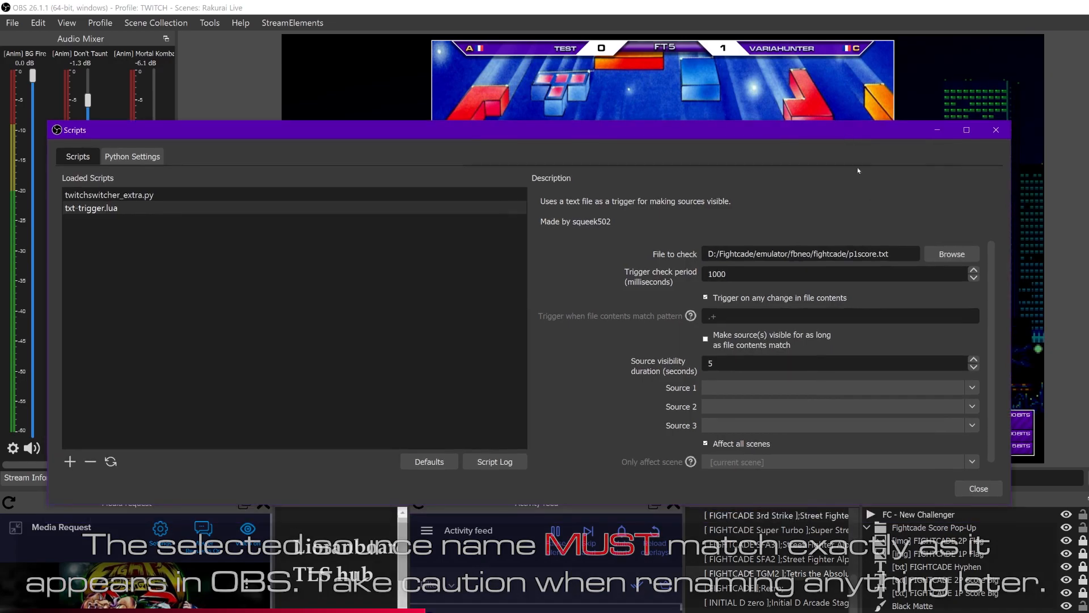
left_click(971, 388)
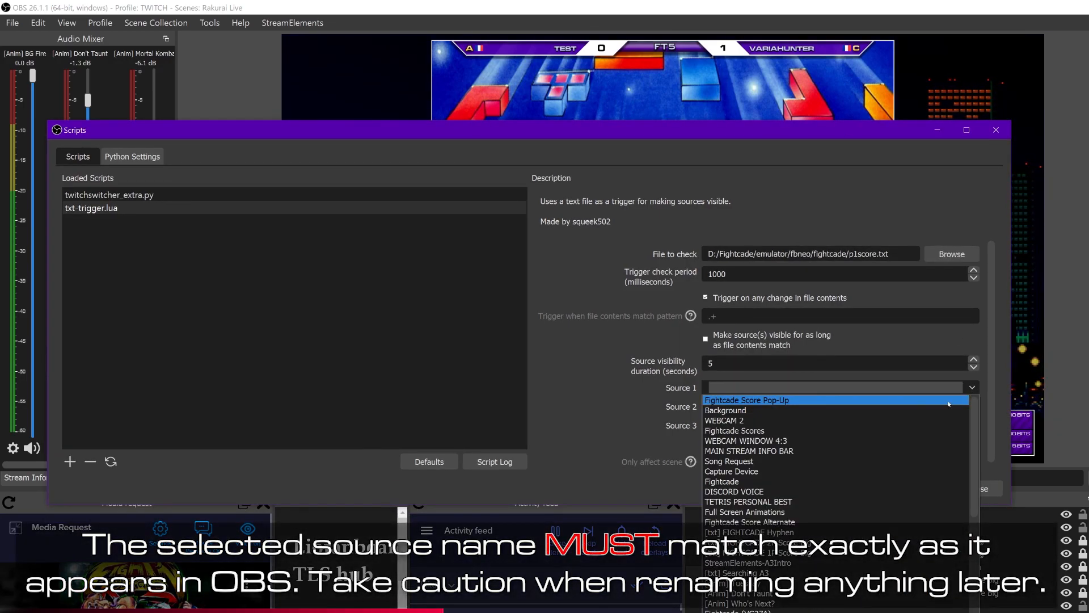
left_click(948, 401)
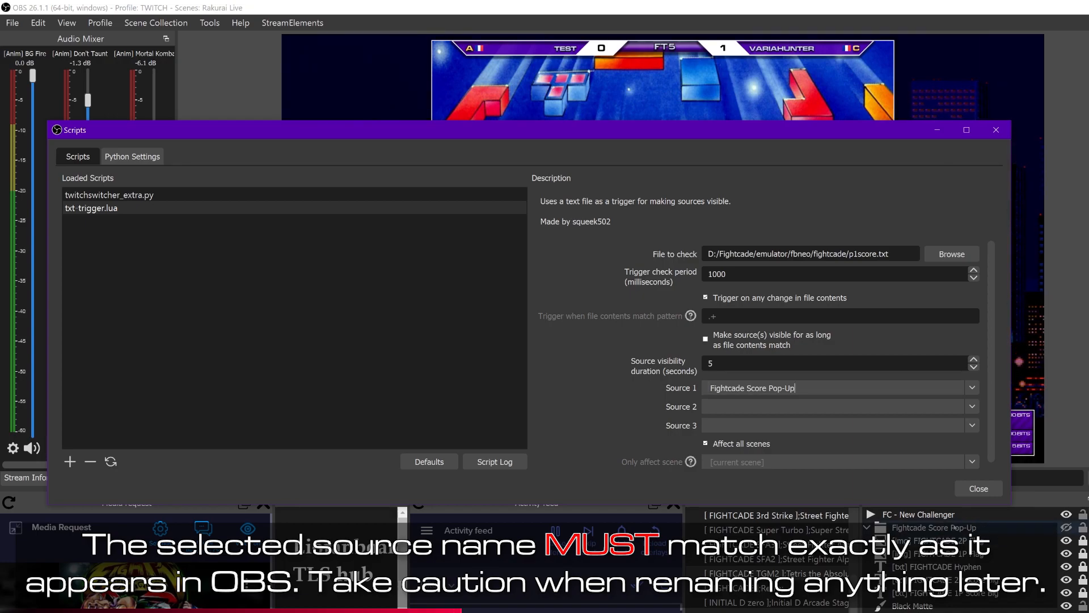
left_click(968, 485)
Step: Open p1score.txt from the fbneo/fightcade folder in Notepad
key("super")
type("notepad")
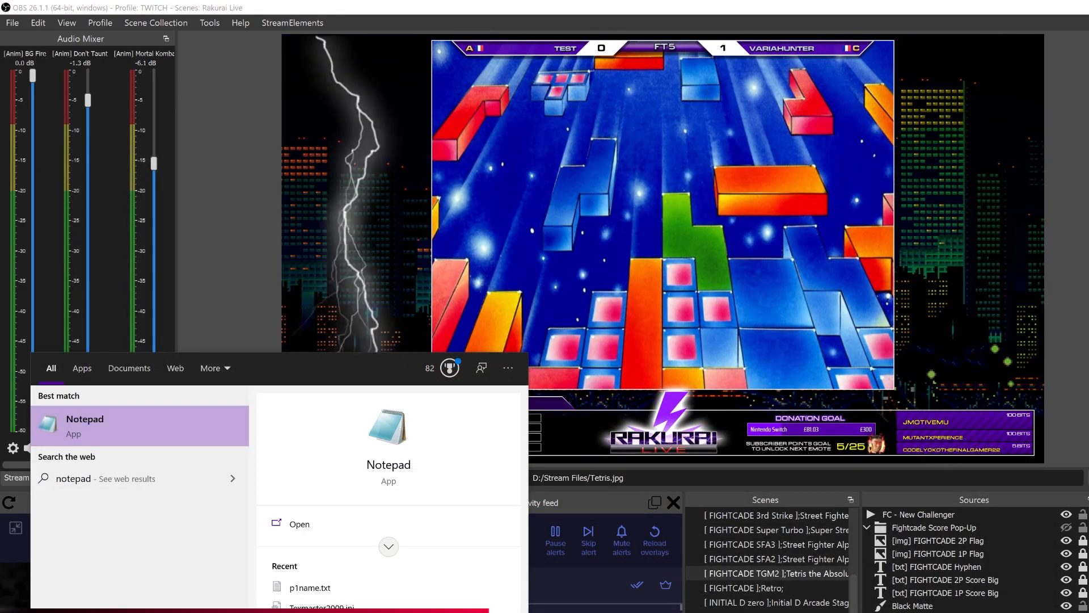
key("Return")
key("ctrl+o")
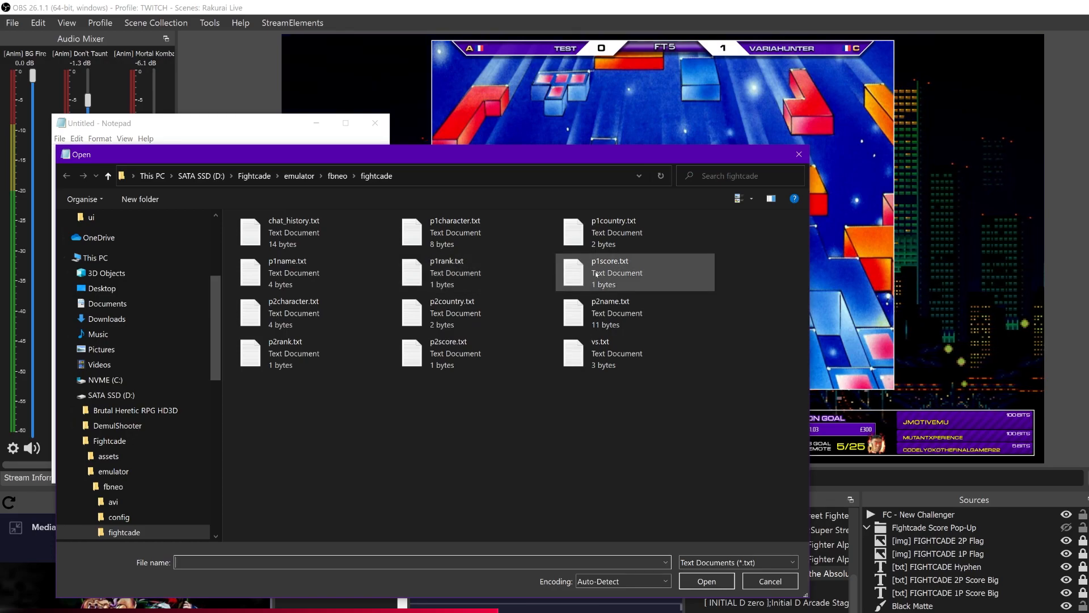
double_click(595, 275)
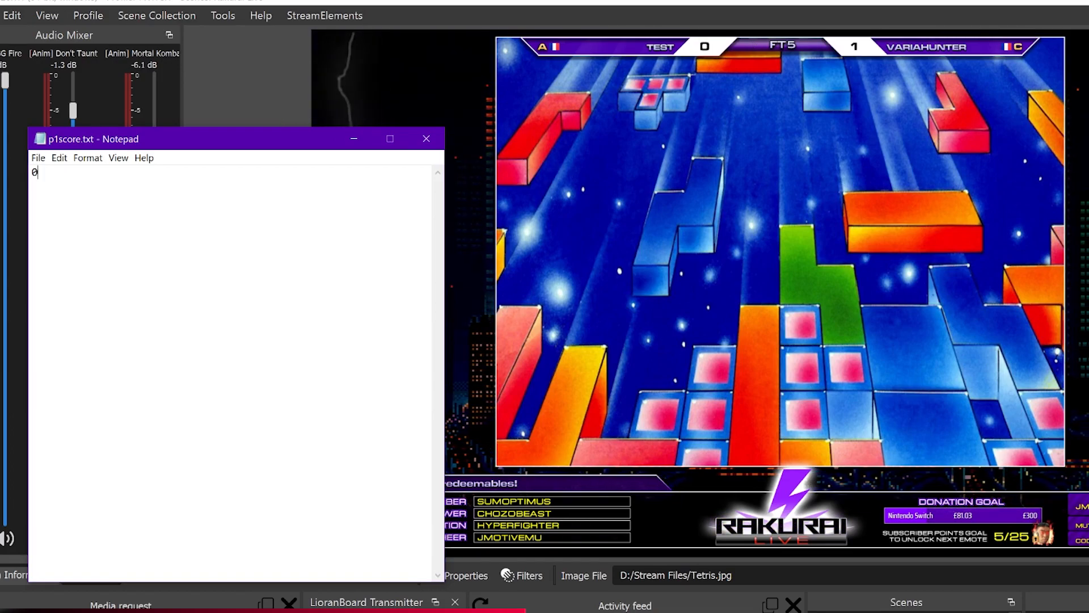
Step: Replace the score in p1score.txt with 1 and save the file to test the pop-up
key("BackSpace")
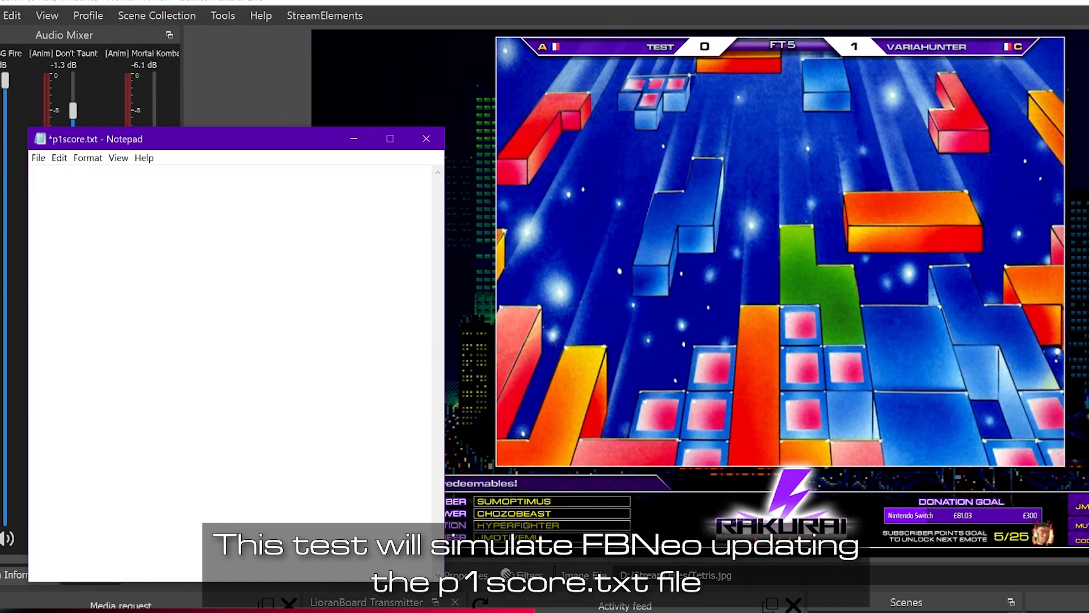
left_click(38, 160)
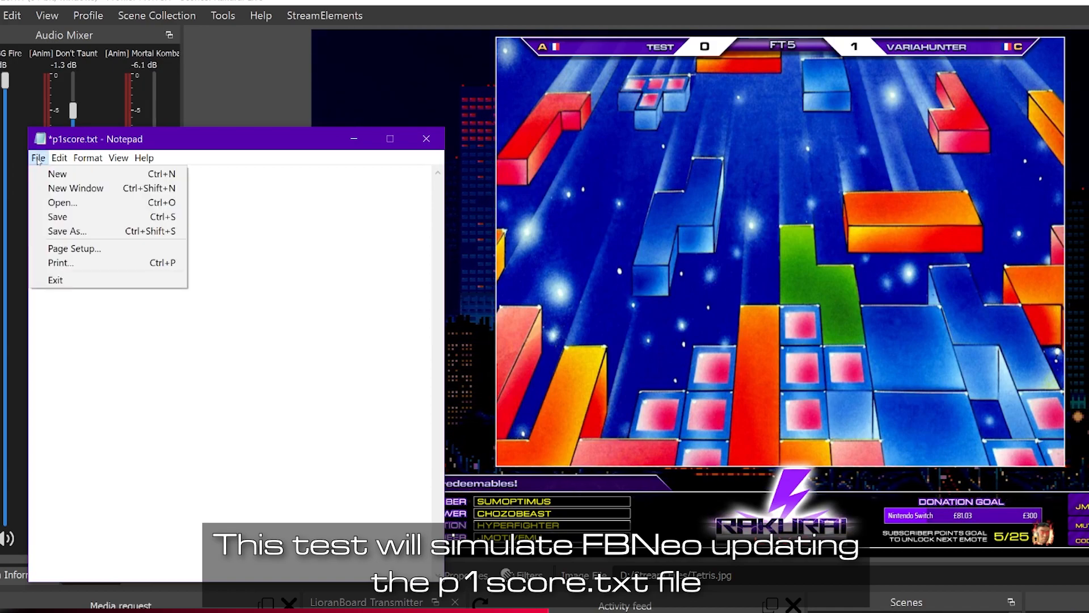
left_click(85, 221)
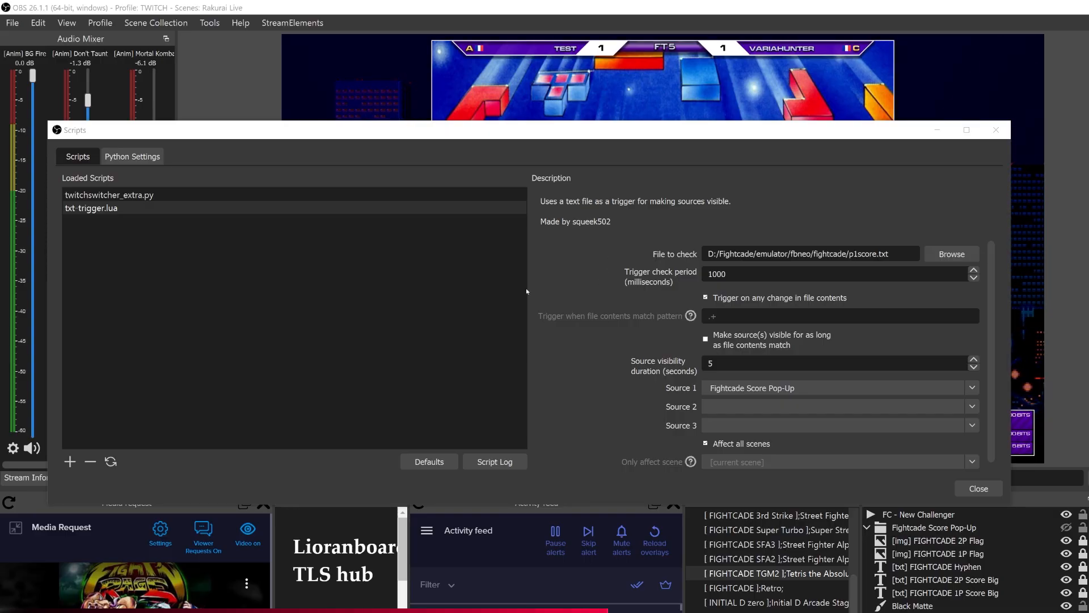
Step: Duplicate the trigger script in Stream Files as txt-trigger2.lua, txt-trigger3.lua and txt-trigger4.lua, and load all three copies into the OBS scripts
left_click(69, 462)
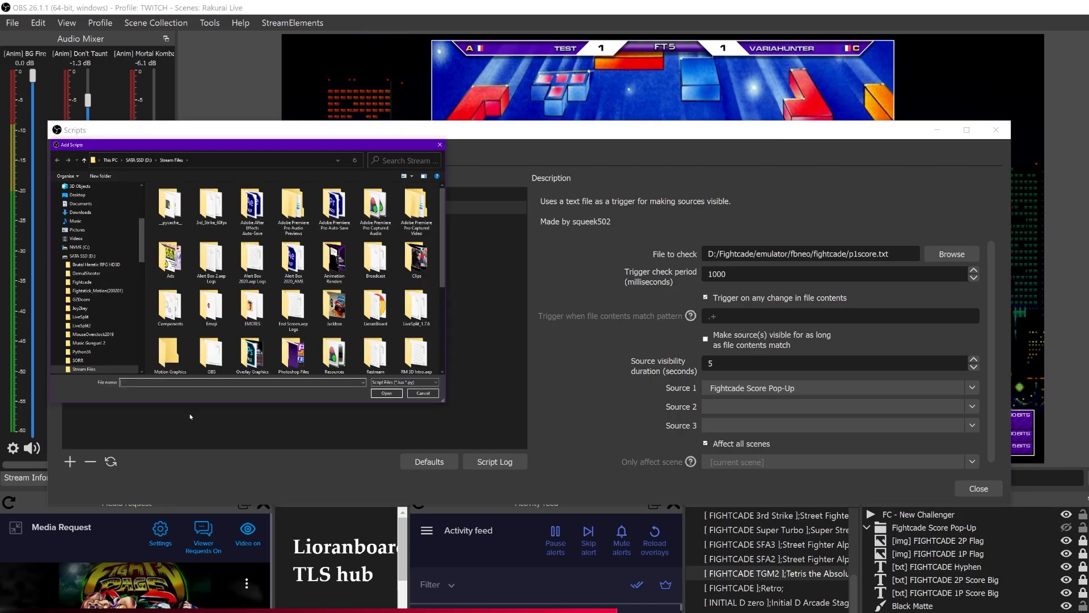
left_click_drag(442, 281, 447, 382)
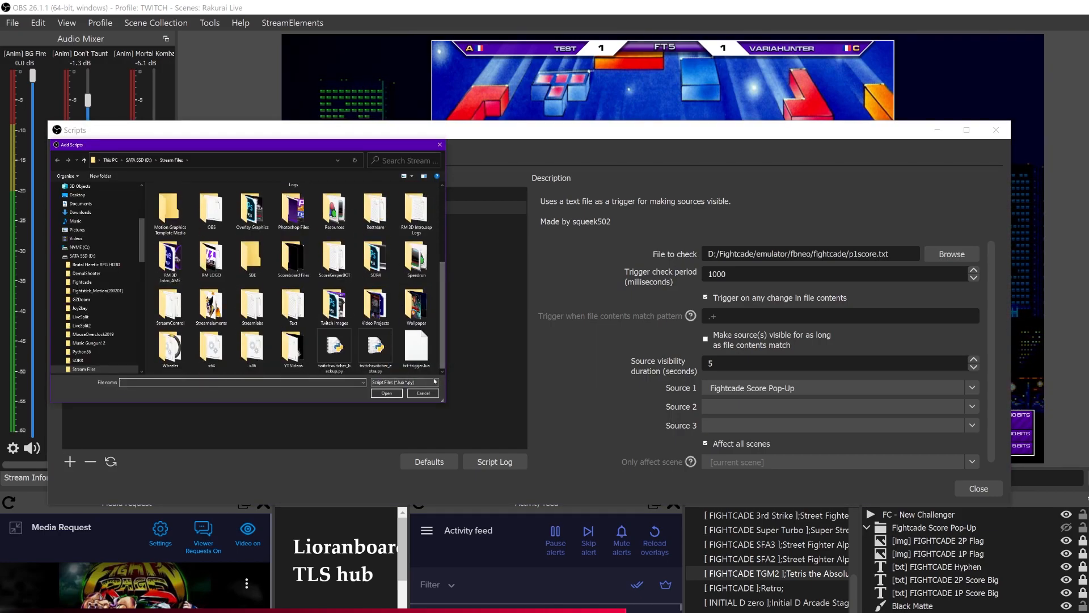
left_click(437, 365)
key("ctrl+v")
left_click(408, 363)
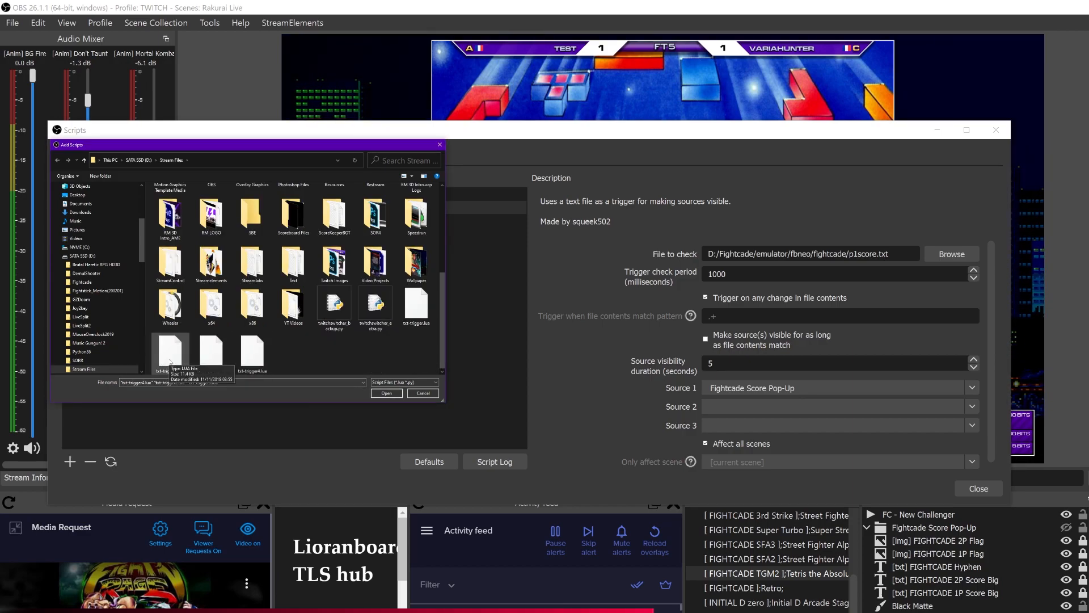
left_click(252, 357)
left_click(184, 358, "shift")
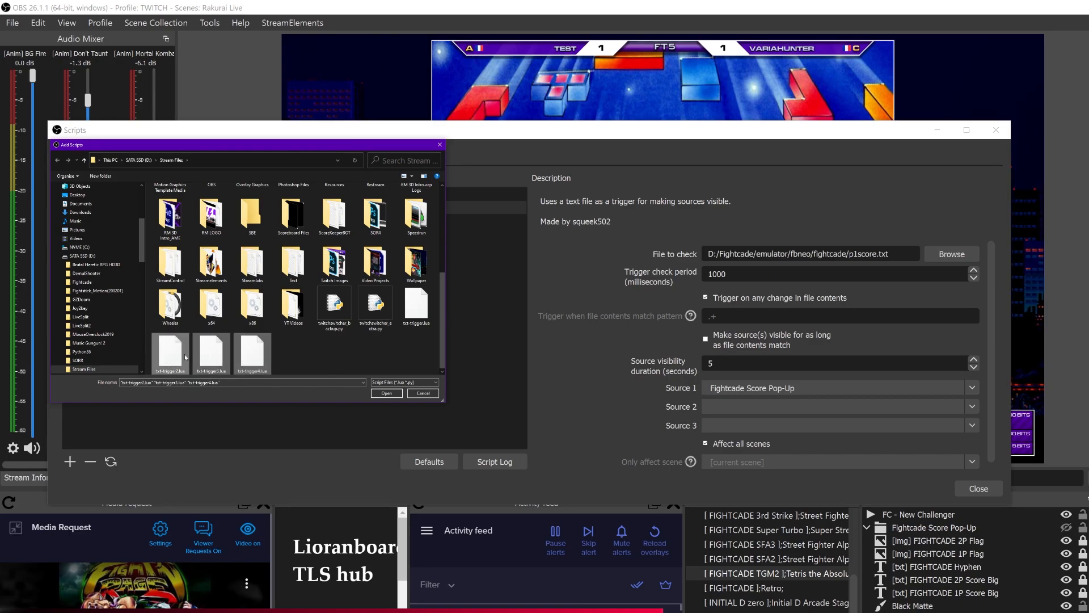
left_click(386, 393)
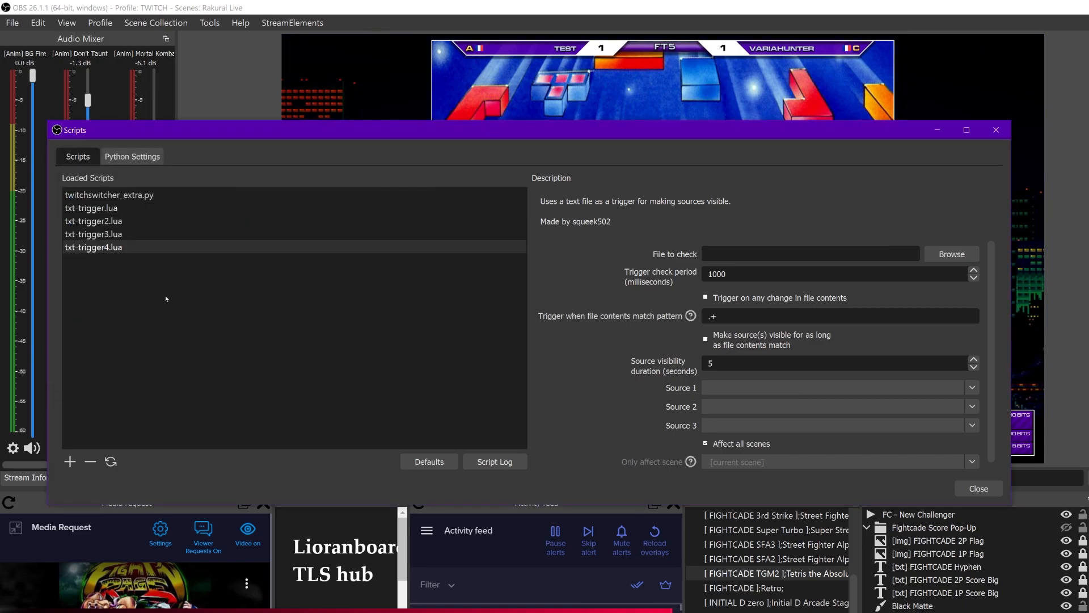
Step: Set txt-trigger2.lua to check p2score.txt, trigger on any change in file contents, and use Fightcade Score Pop-Up as Source 1
left_click(102, 221)
left_click(958, 387)
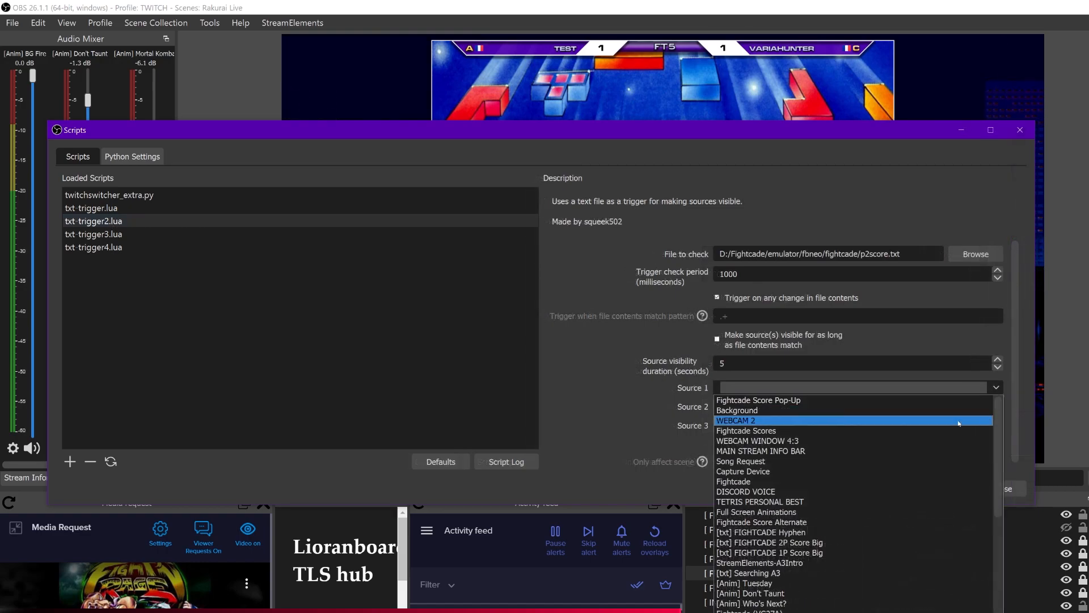
left_click(959, 400)
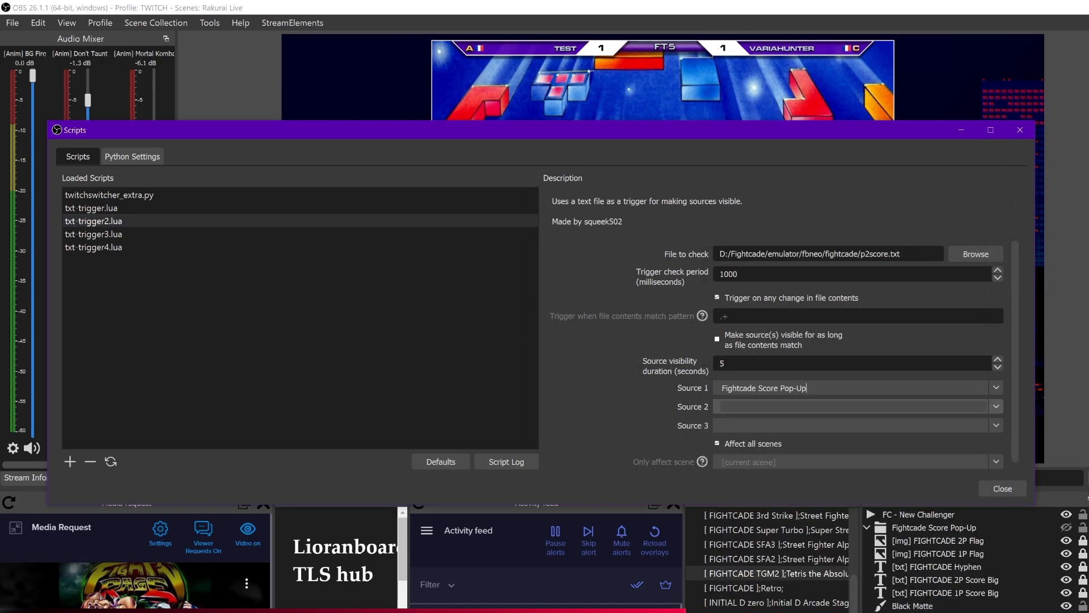
Step: Set txt-trigger3.lua to check p1name.txt from the fightcade folder and trigger on any change in file contents
left_click(129, 236)
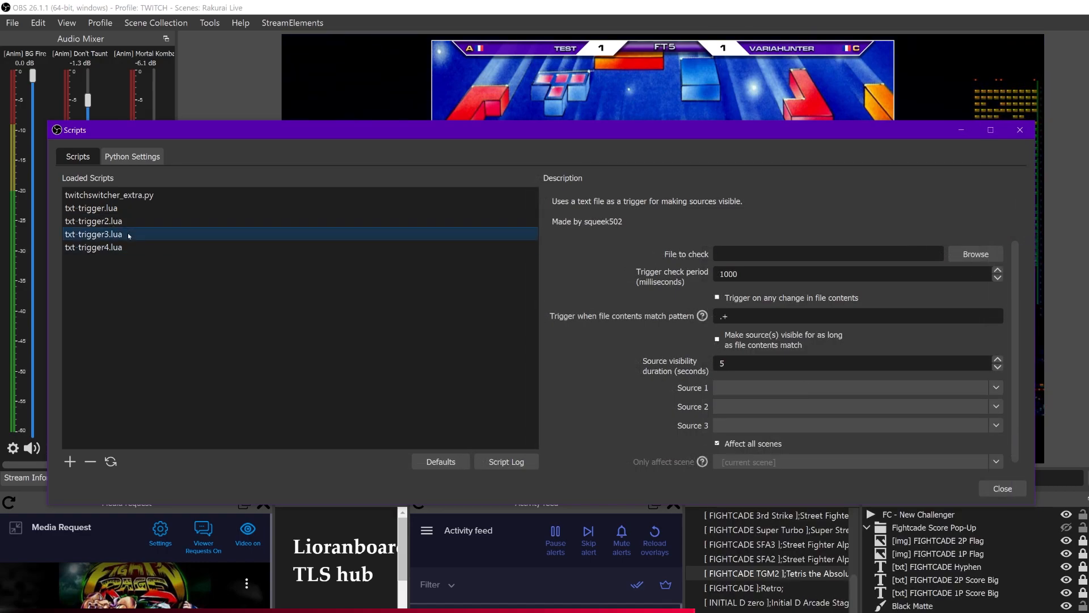
left_click(963, 255)
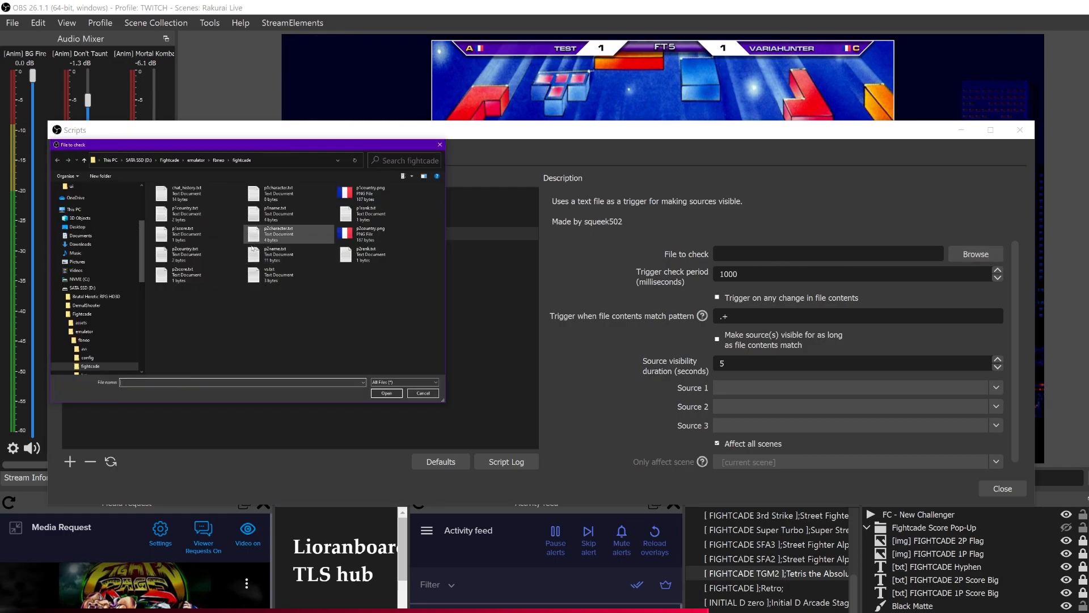
double_click(265, 217)
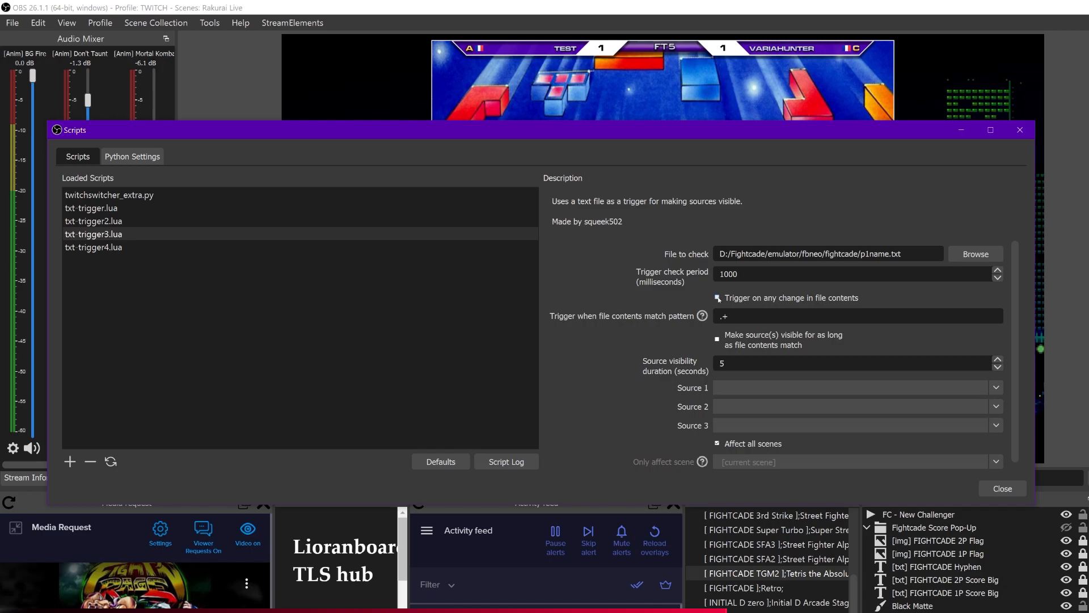
left_click(717, 298)
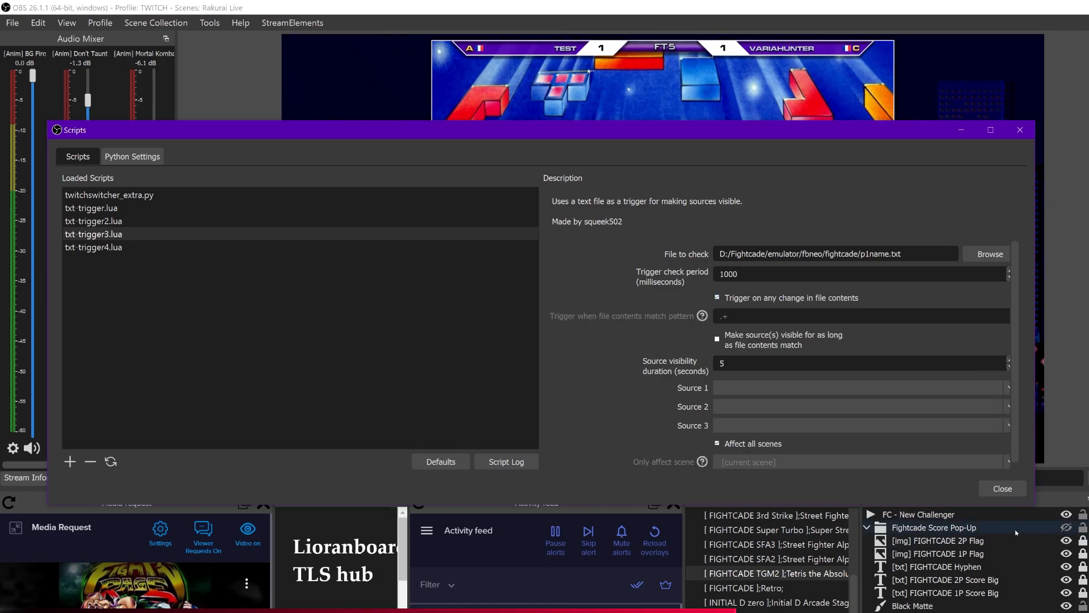
Step: Set FC - New Challenger as Source 1 of txt-trigger3.lua
left_click_drag(842, 130, 774, 248)
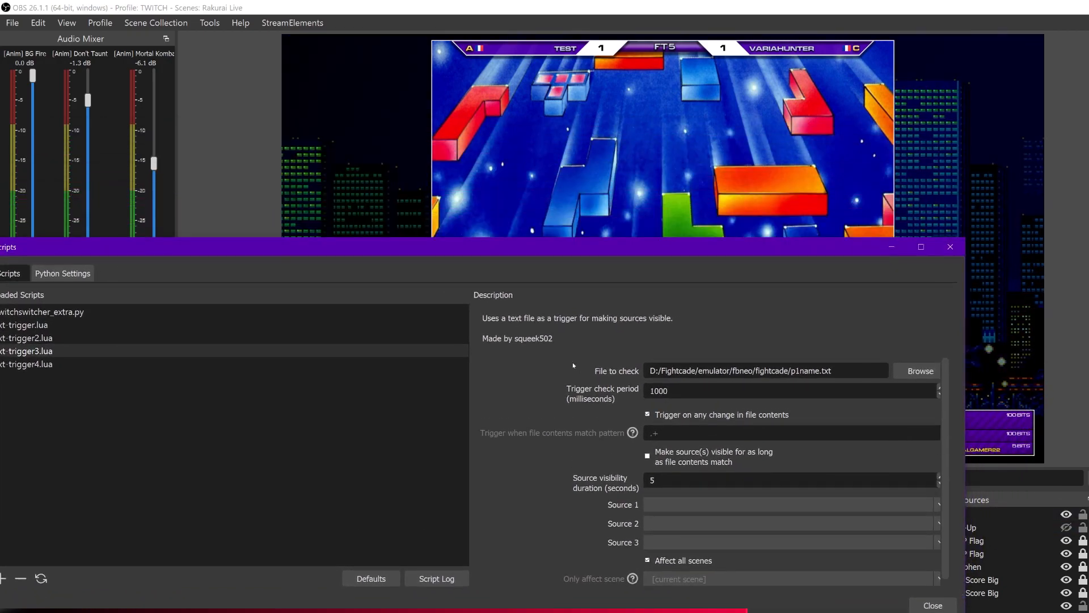
left_click(936, 509)
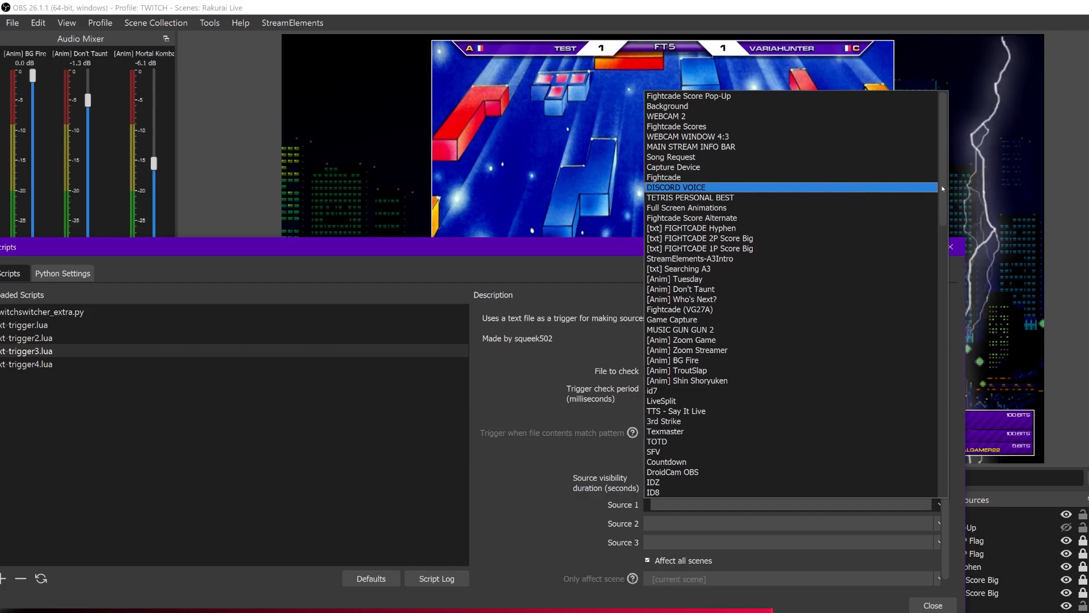
scroll(939, 225, "down", 4)
scroll(935, 266, "down", 8)
scroll(932, 308, "down", 11)
scroll(913, 424, "down", 4)
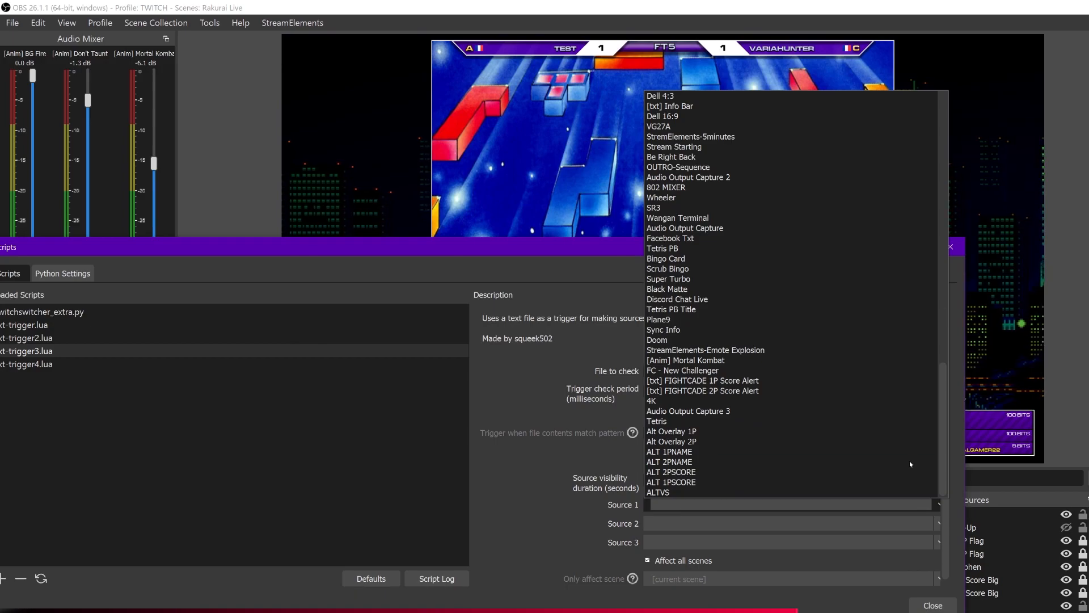
left_click(789, 370)
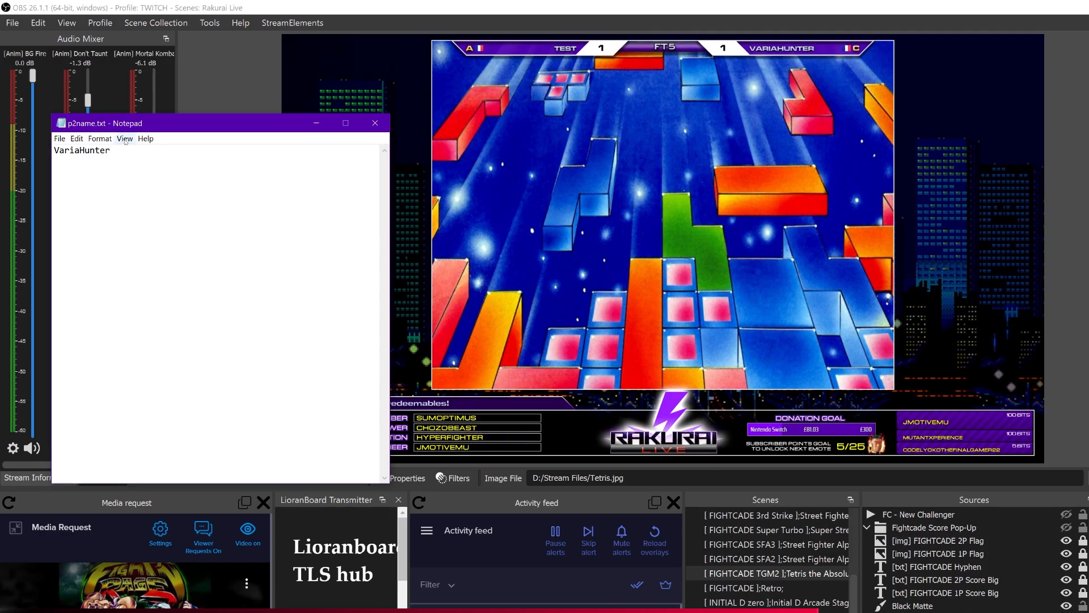
Step: Replace the text of p2name.txt in Notepad with "New Challenger" and save the file to test the alert
key("ctrl+a")
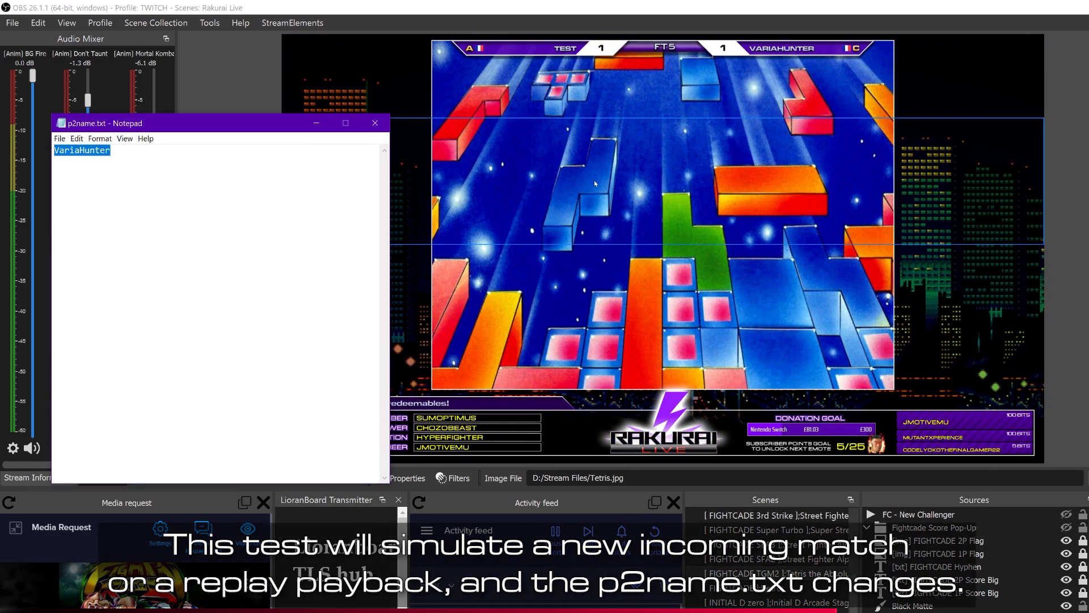
type("New Challenger")
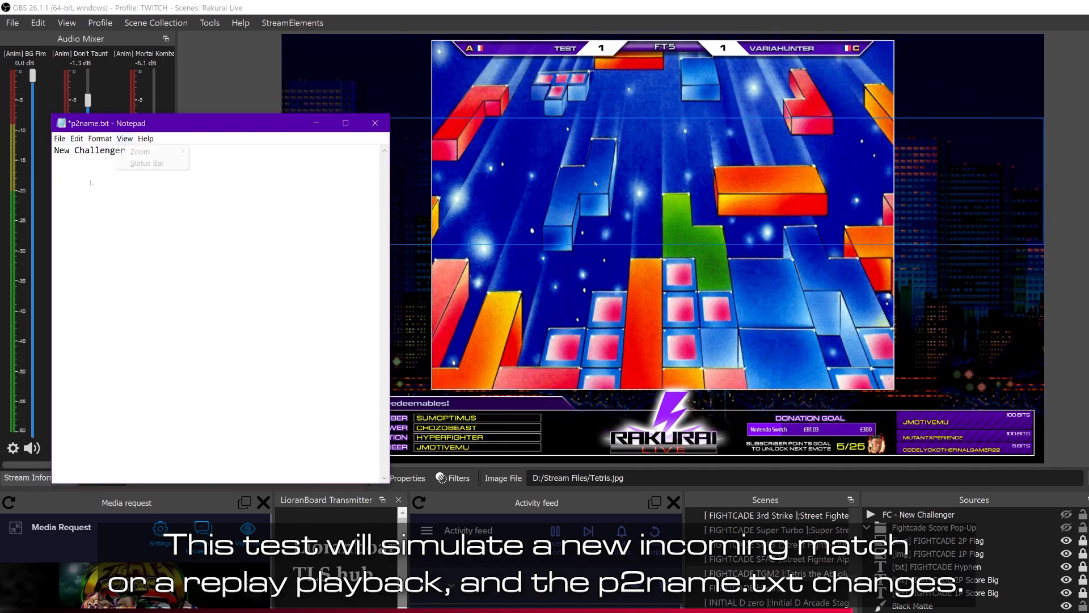
left_click(59, 139)
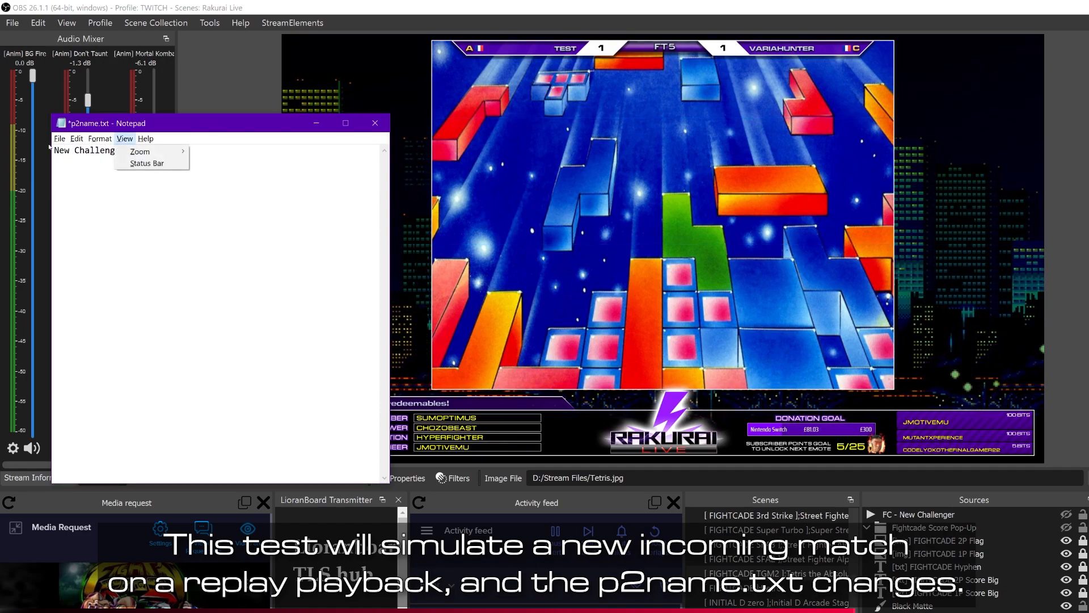
left_click(87, 190)
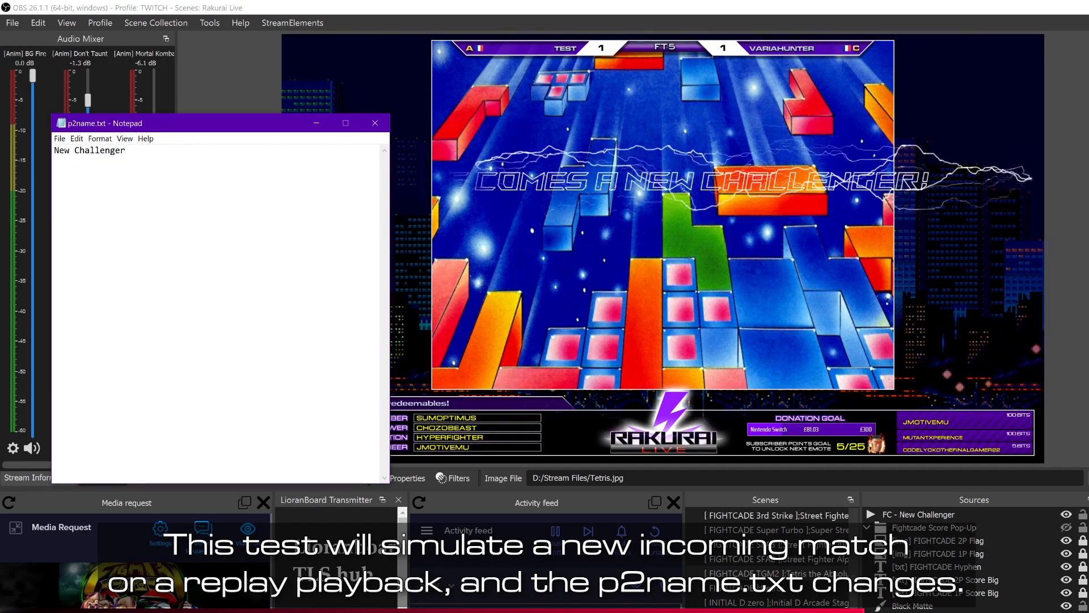